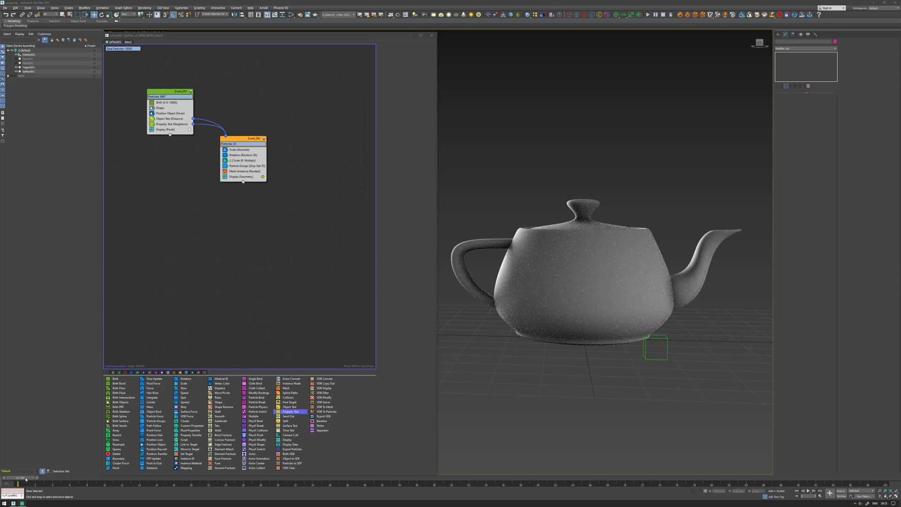
Scrub the timeline to about its midpoint to preview the leaves growing over the teapot, and render that frame
drag(26, 477, 469, 474)
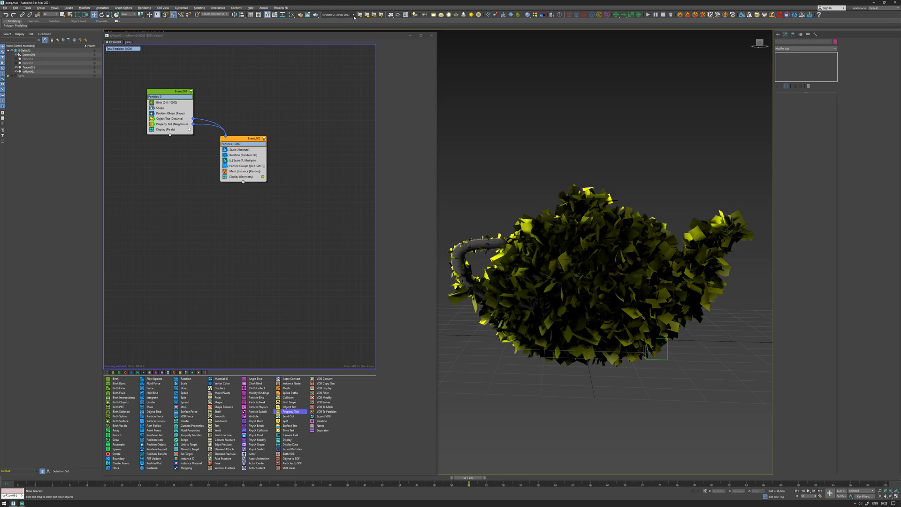
click(374, 18)
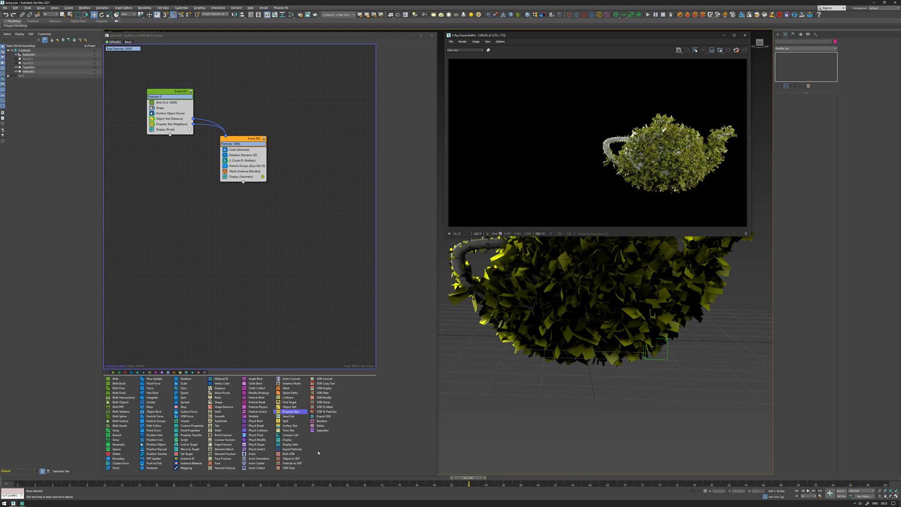
click(745, 35)
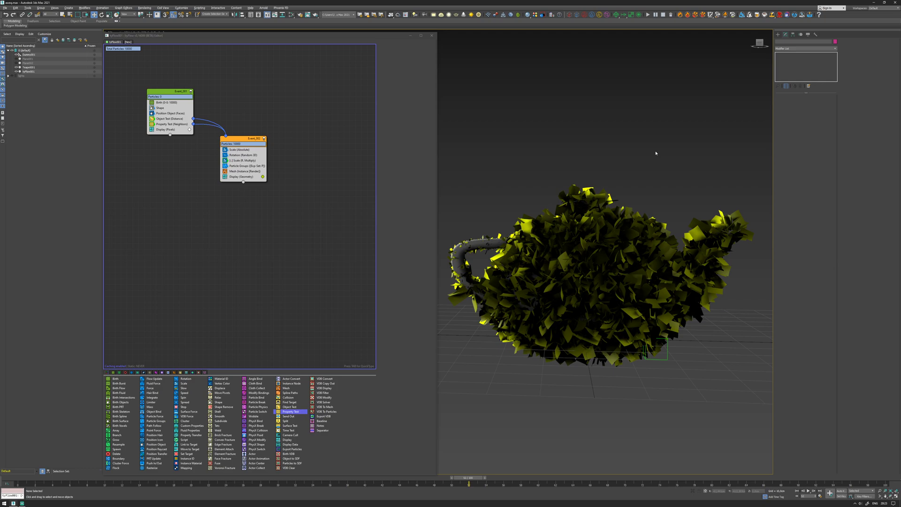
drag(245, 141, 254, 139)
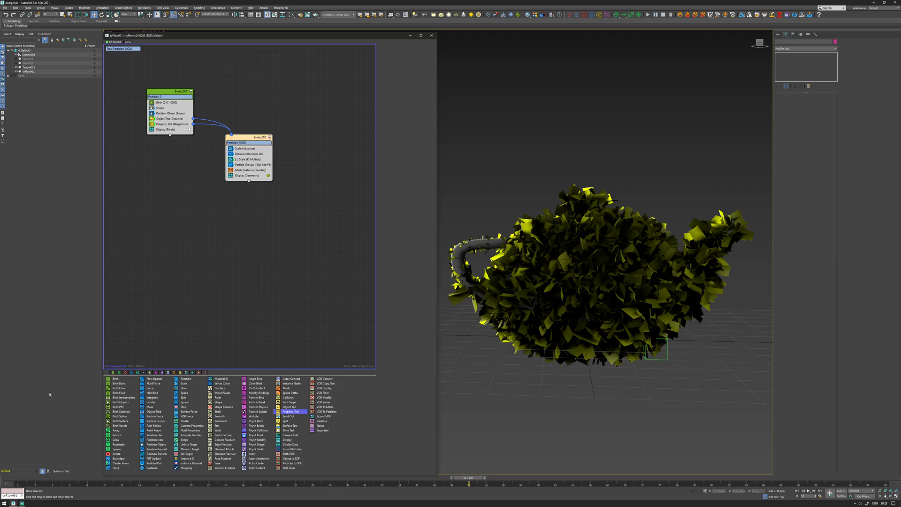
Examine the leaf materials in the material editor, checking how the diffuse and opacity maps connect to the VRayMtl
click(535, 426)
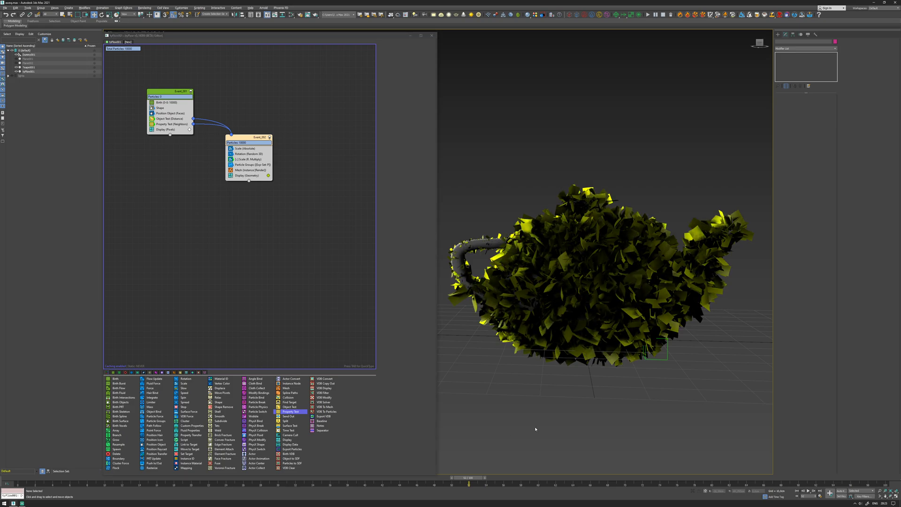
key(m)
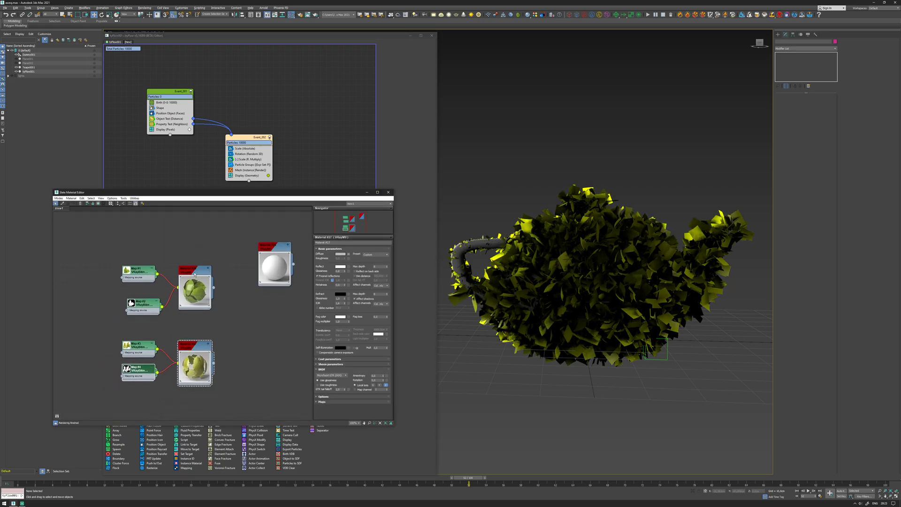
drag(200, 270, 216, 260)
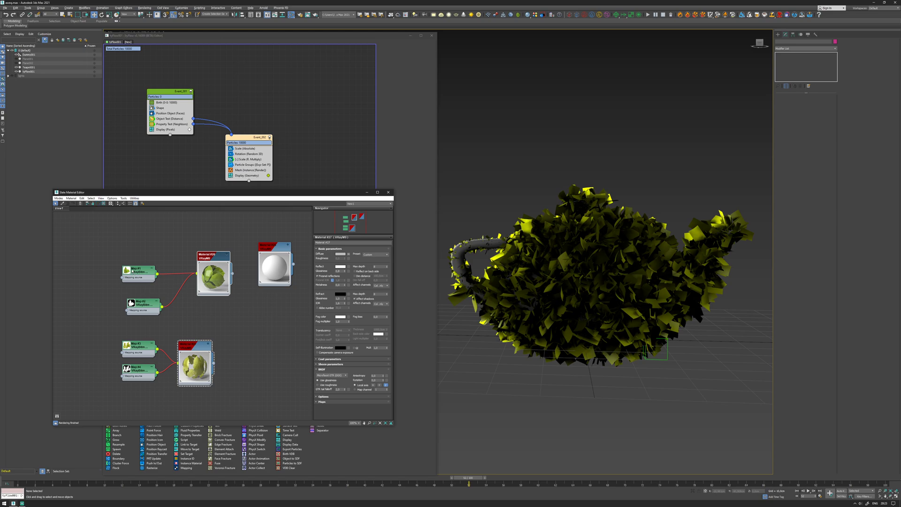
drag(138, 279, 144, 250)
drag(145, 312, 145, 289)
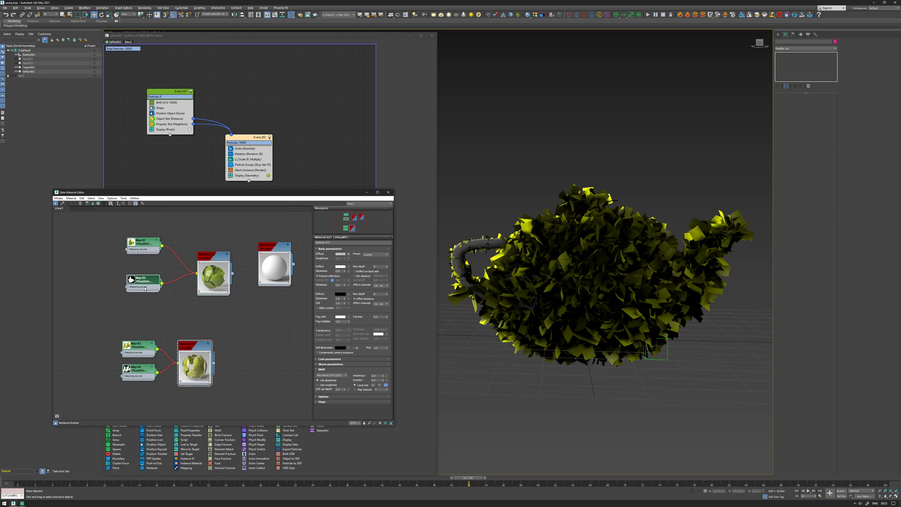
click(227, 254)
drag(197, 289, 202, 274)
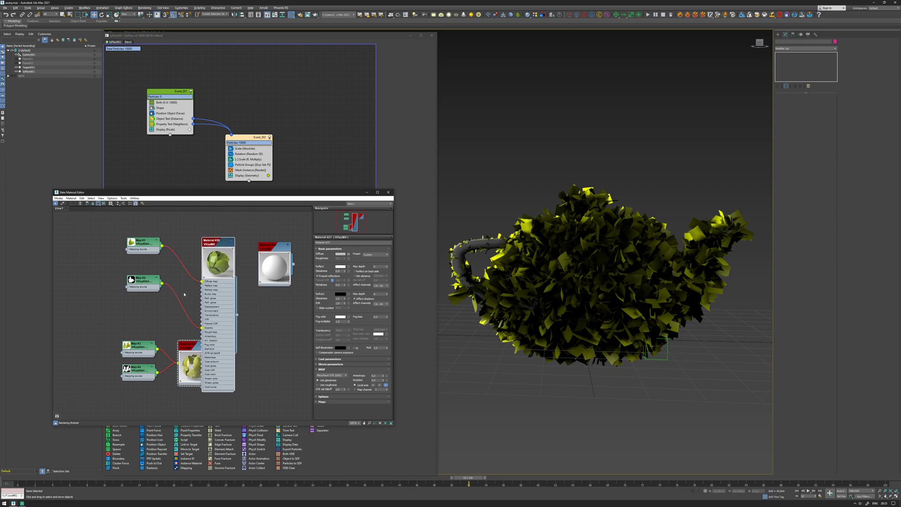
click(143, 281)
drag(143, 281, 143, 275)
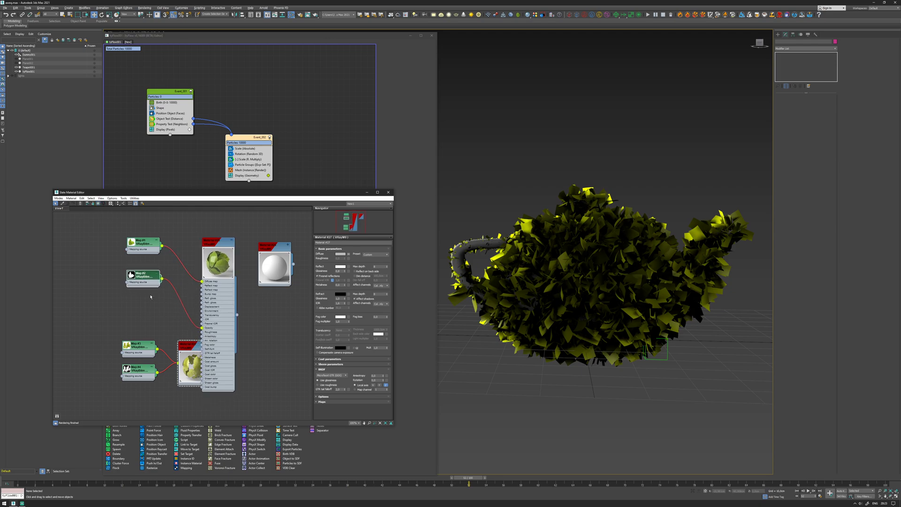
double_click(227, 244)
click(231, 240)
drag(224, 244, 211, 274)
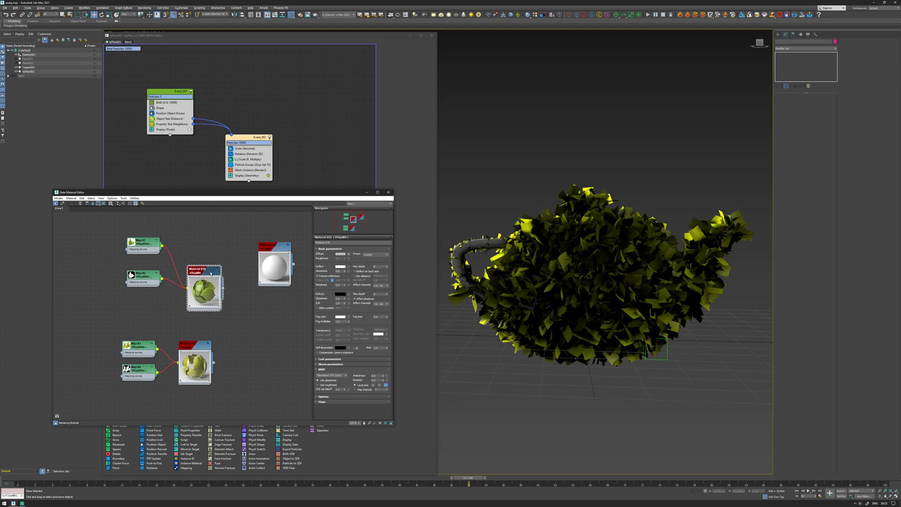
click(389, 193)
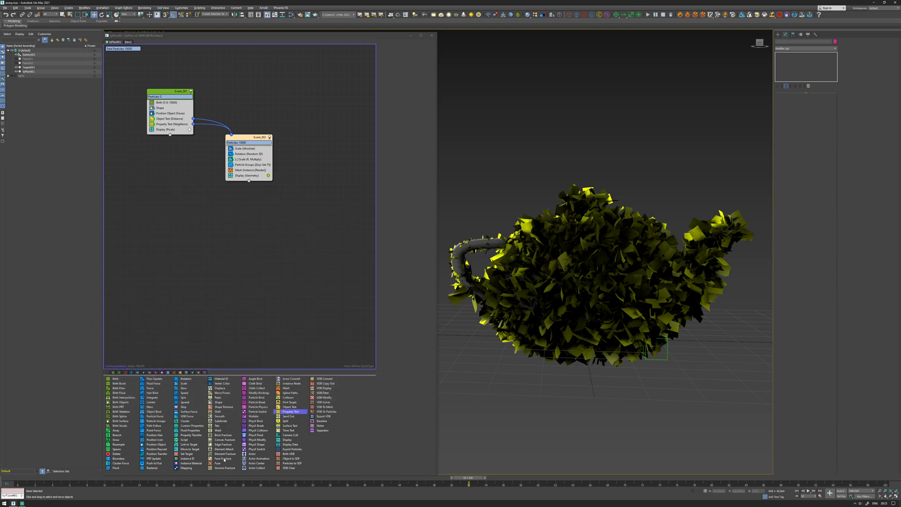
Return the timeline to frame 0 and delete both existing events from the flow
click(33, 477)
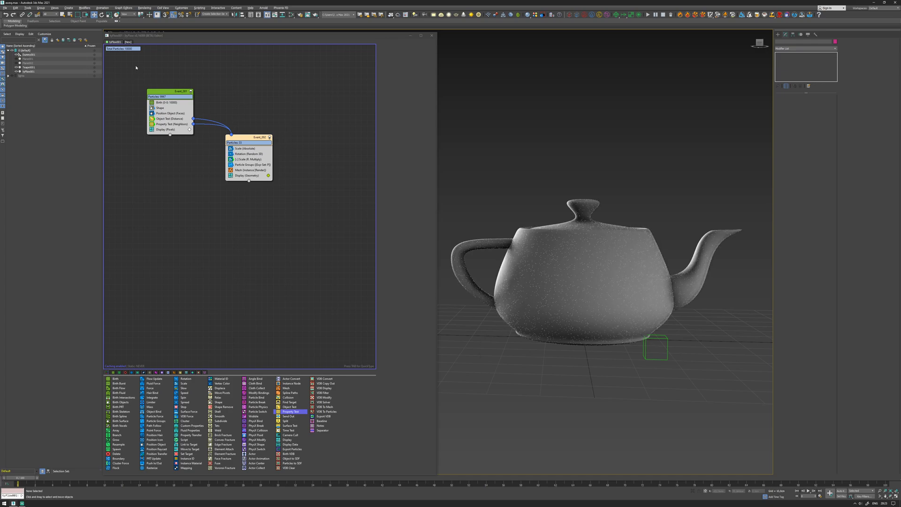
drag(136, 84, 301, 201)
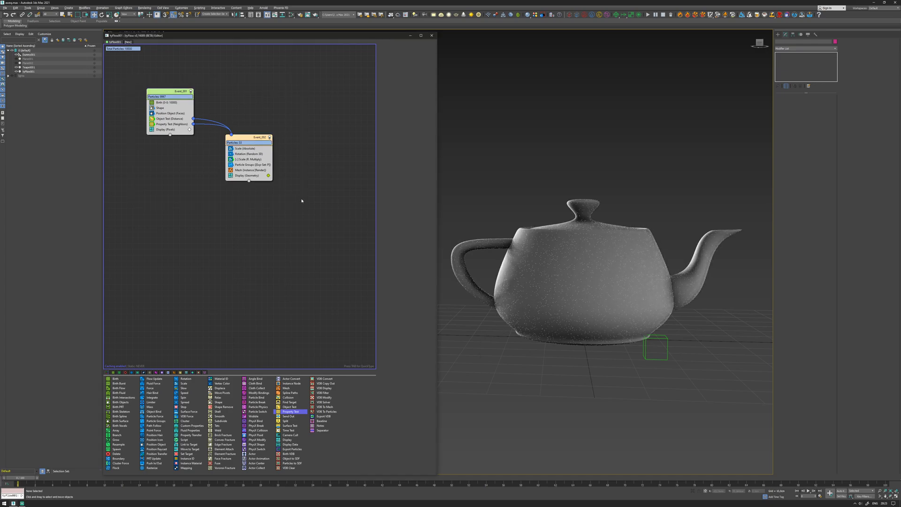
key(Delete)
middle_drag(534, 356, 535, 364)
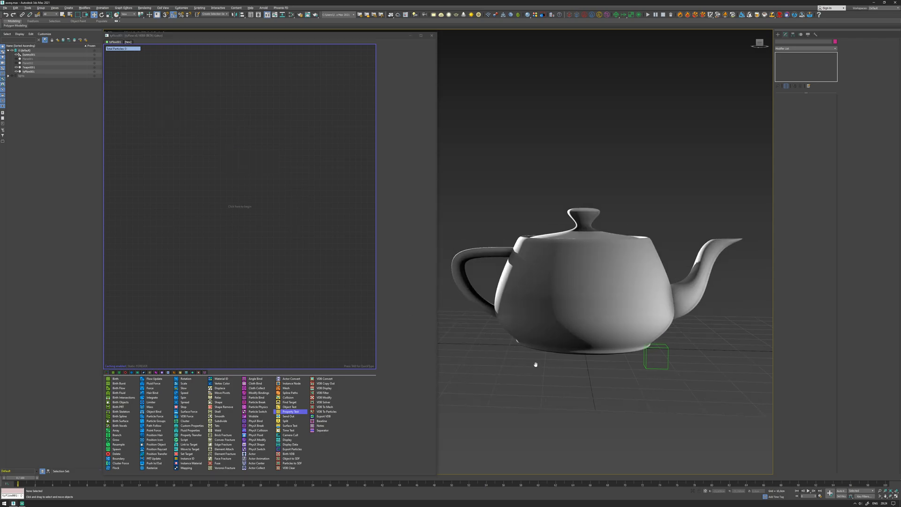
Examine the dummy helper and the tyFlow object, check the object creation categories, and return to the tyFlow object's parameters
click(656, 360)
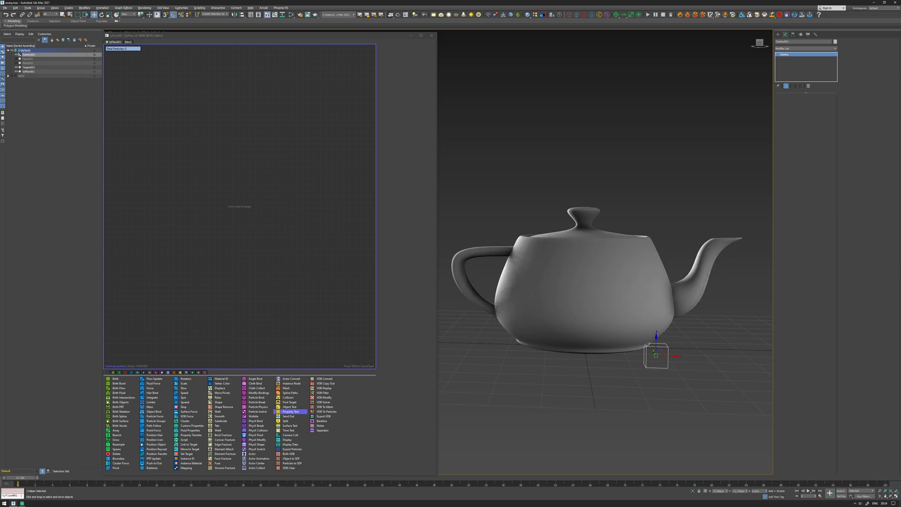
click(573, 388)
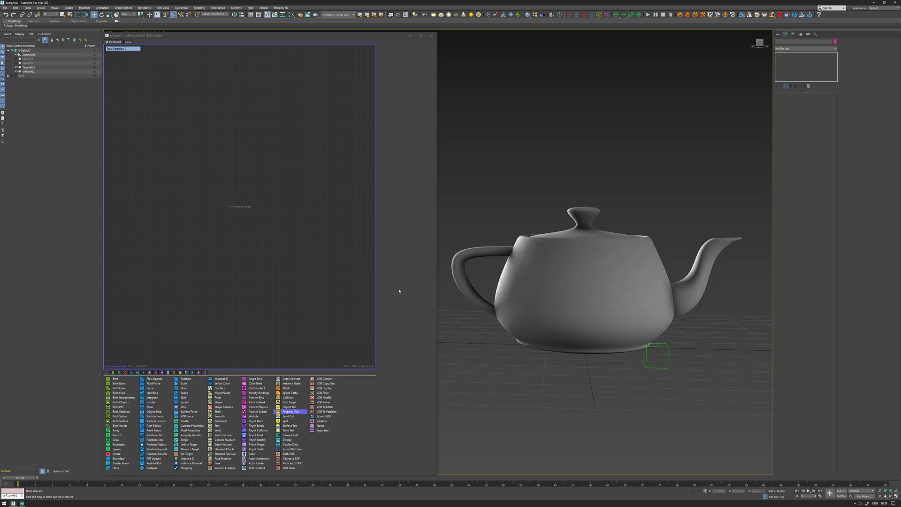
middle_drag(652, 391, 657, 380)
scroll(650, 394, down, 6)
scroll(652, 394, up, 2)
drag(717, 388, 669, 349)
click(778, 35)
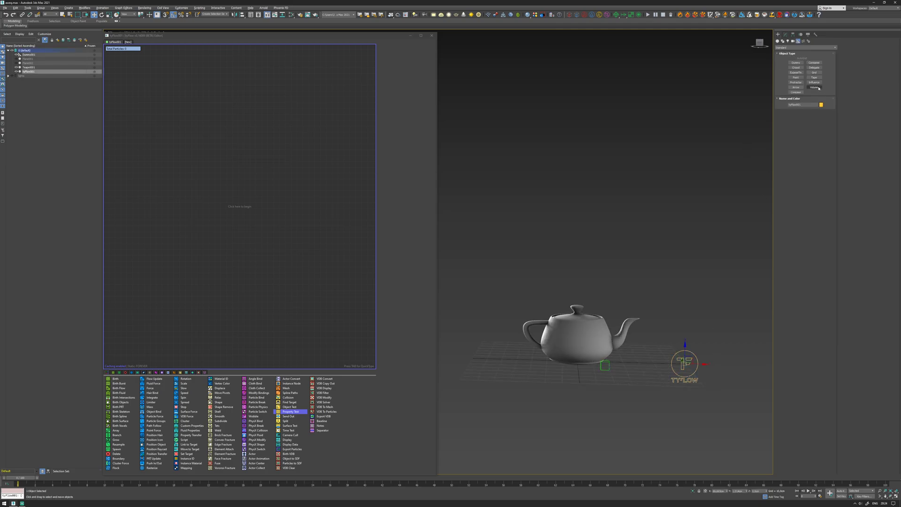
click(778, 41)
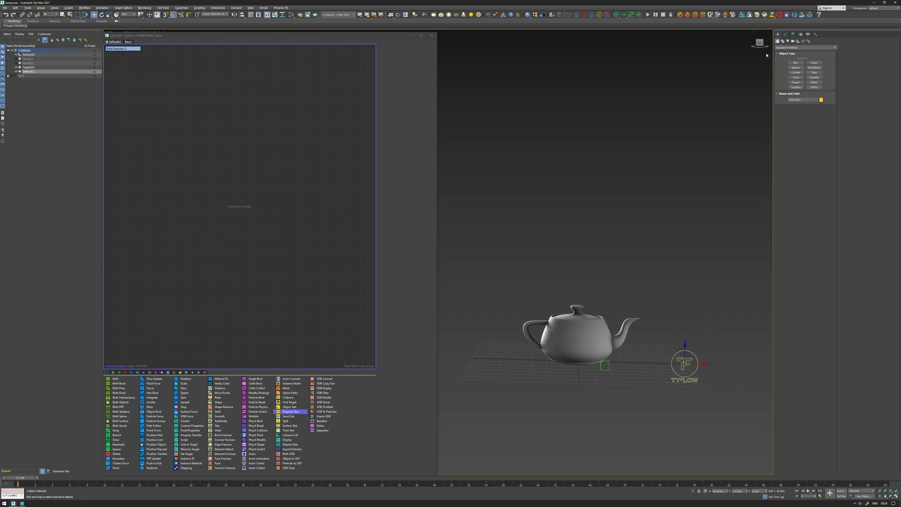
click(785, 35)
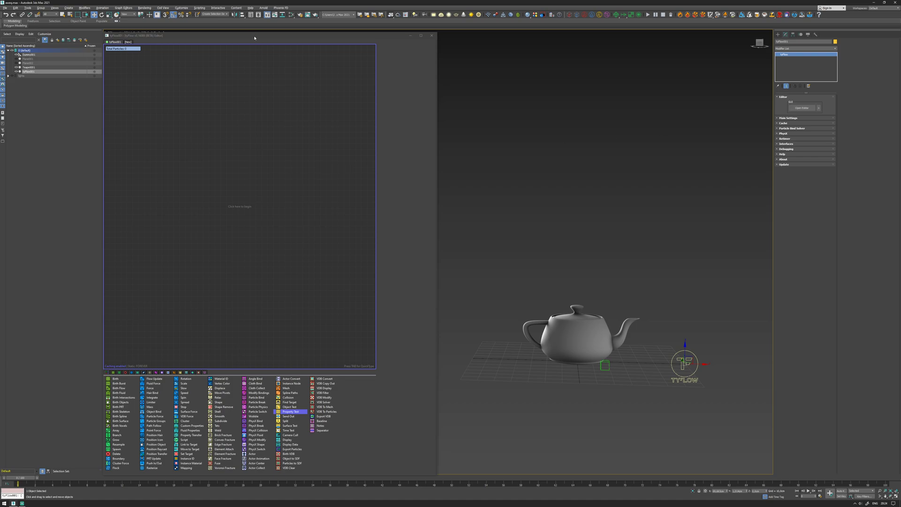
drag(254, 38, 260, 36)
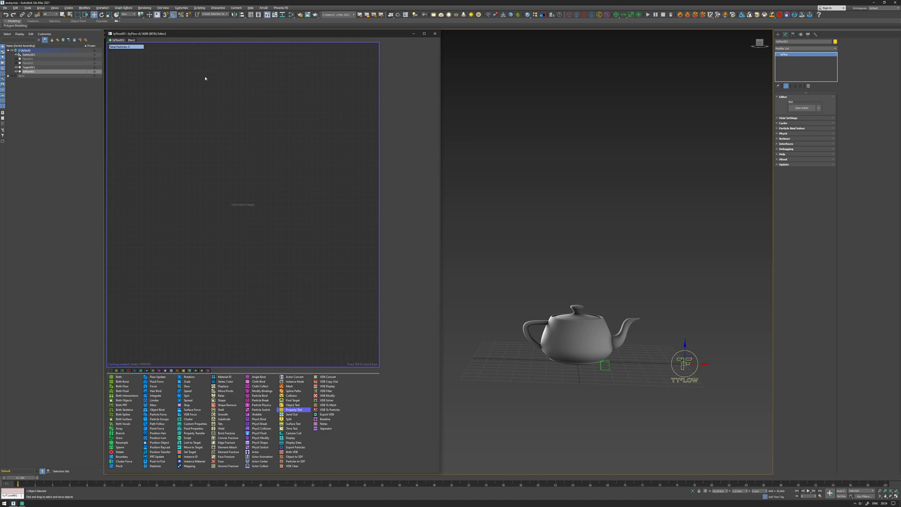
Create a new event with a Birth operator, setting its end frame to 0 and total particles to 10000
drag(116, 377, 182, 74)
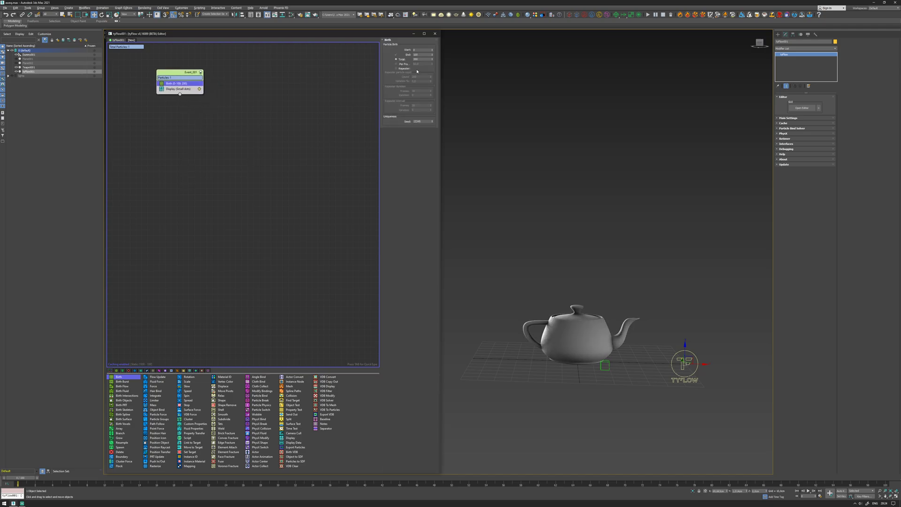
right_click(432, 56)
drag(424, 59, 376, 68)
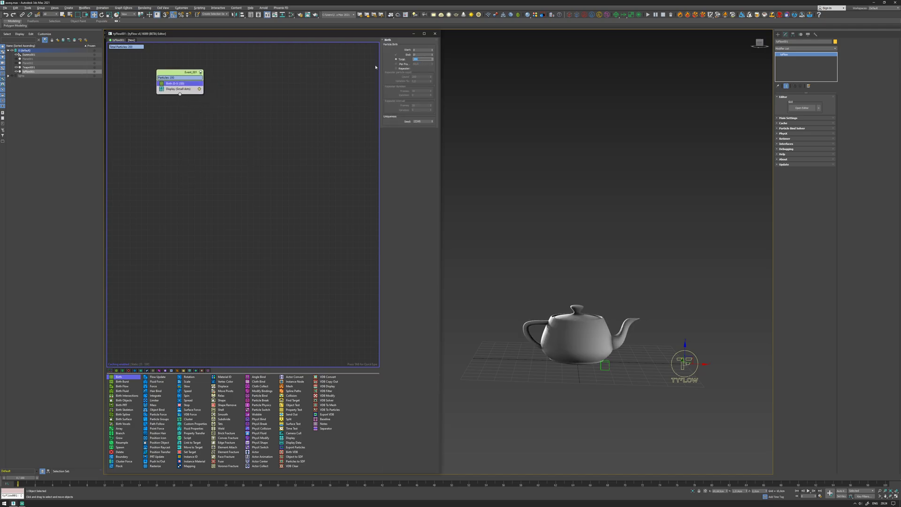
text(1000)
key(Return)
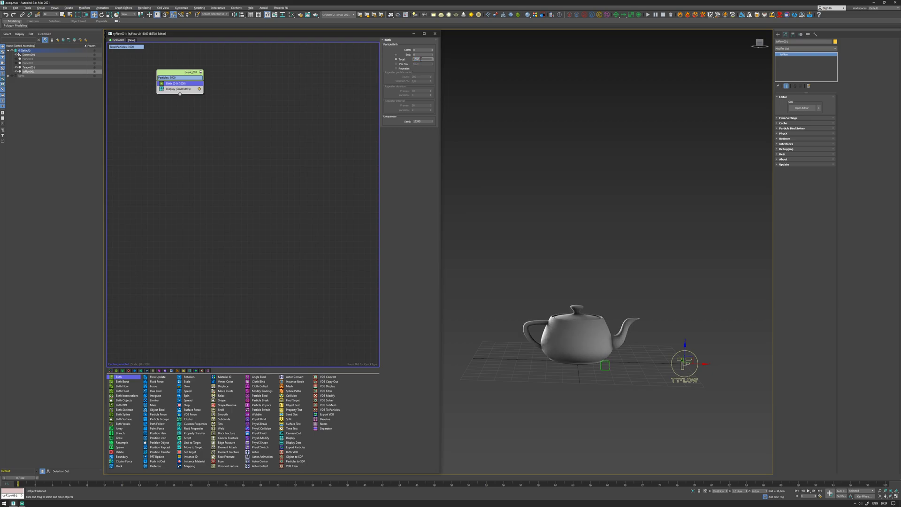
text(0)
key(Return)
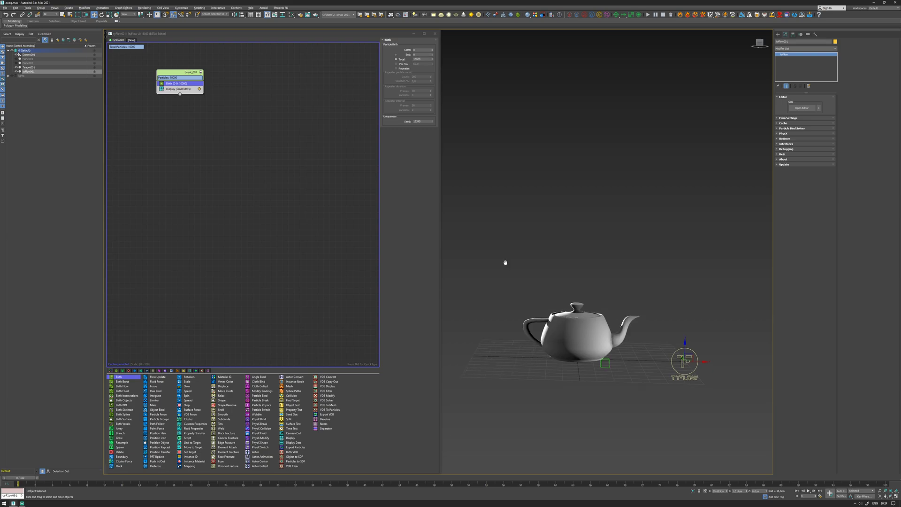
middle_drag(505, 262, 516, 253)
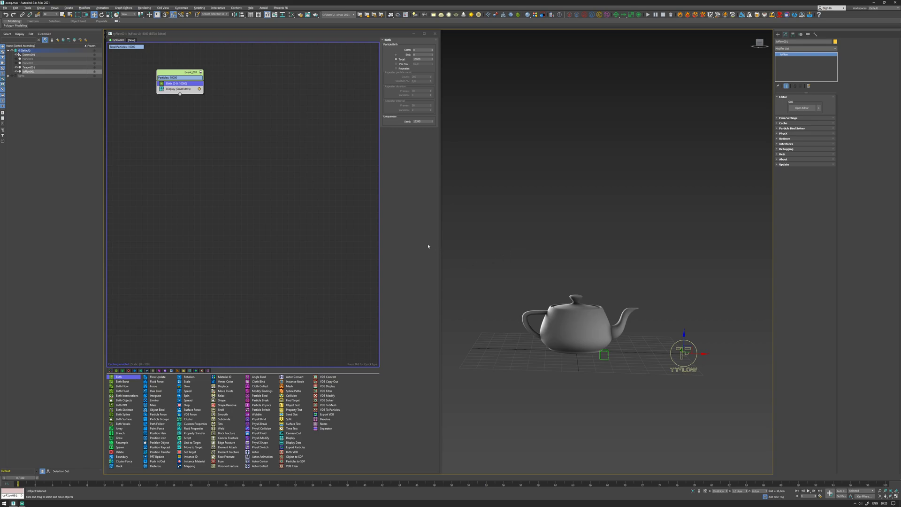
Add a Position Object operator below Birth and pick the teapot as its object
drag(186, 74, 173, 83)
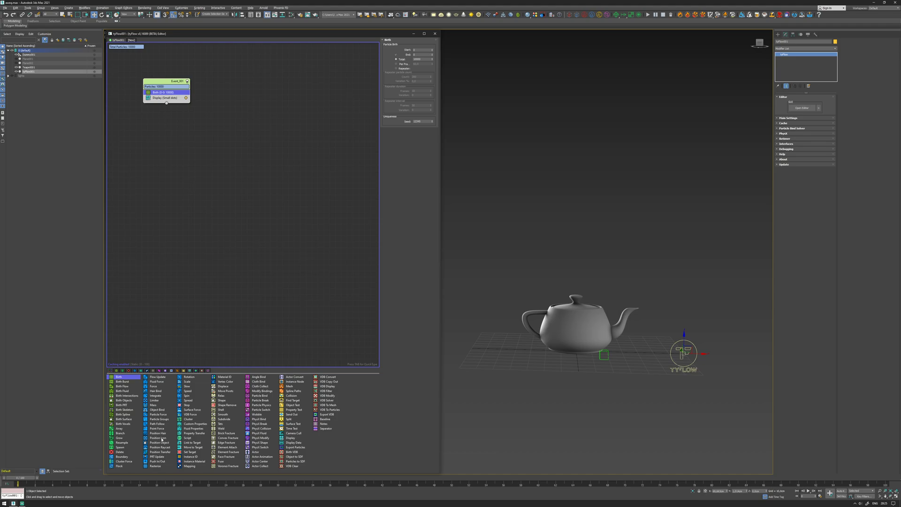
drag(160, 443, 166, 97)
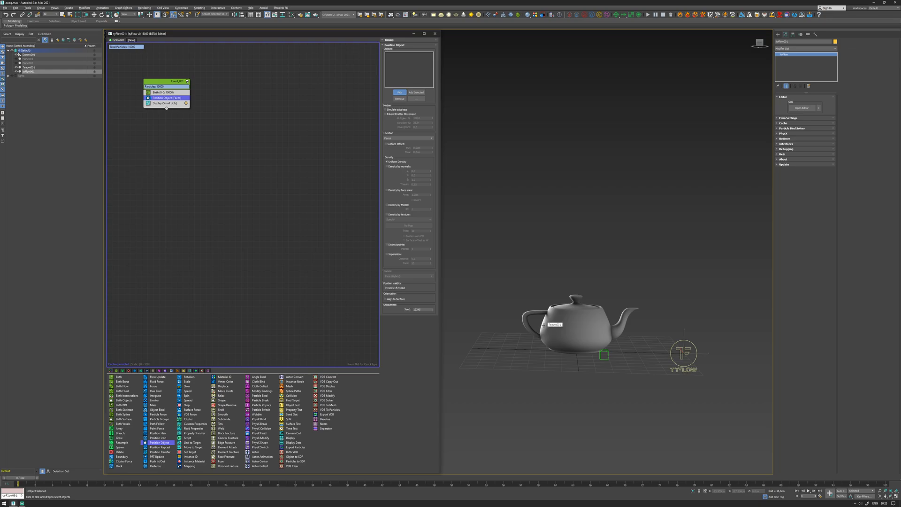
click(563, 329)
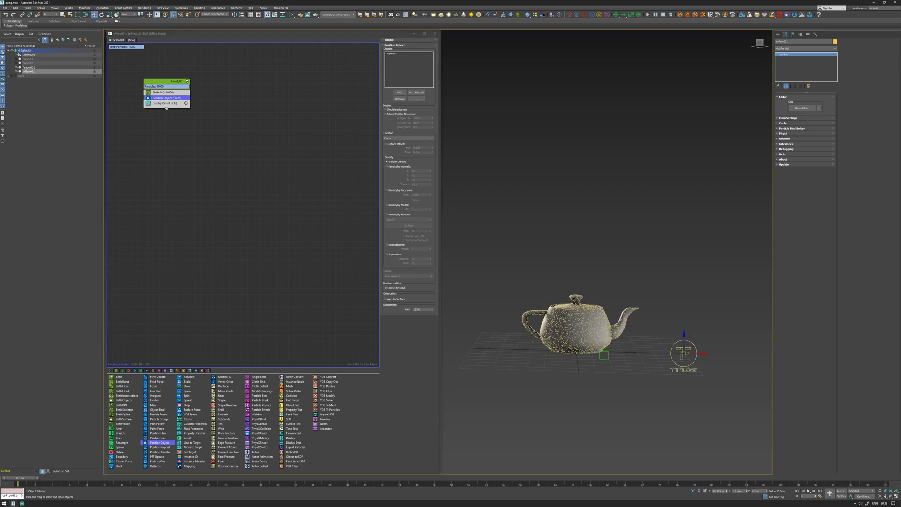
mouse_move(552, 370)
middle_down()
mouse_move(544, 378)
mouse_move(554, 398)
middle_up()
scroll(552, 374, up, 6)
scroll(556, 380, down, 2)
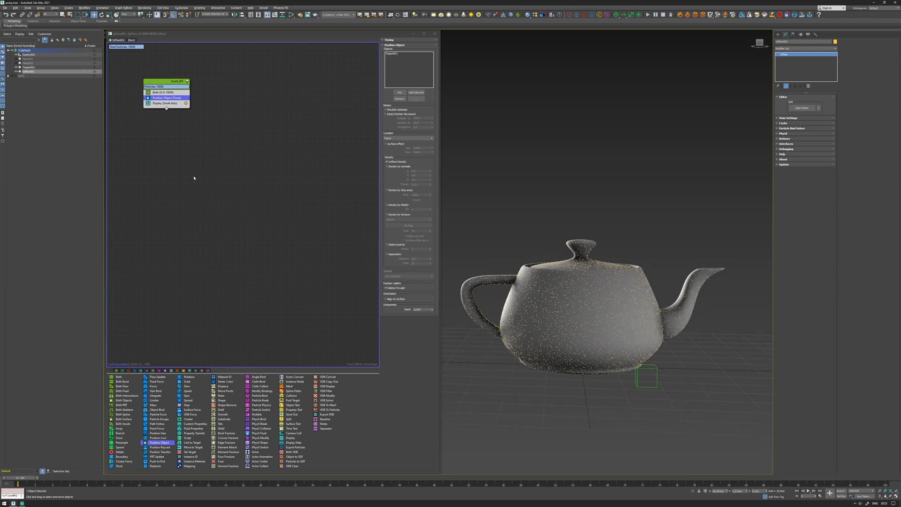
Unhide the two leaf planes beside the teapot
drag(158, 81, 163, 88)
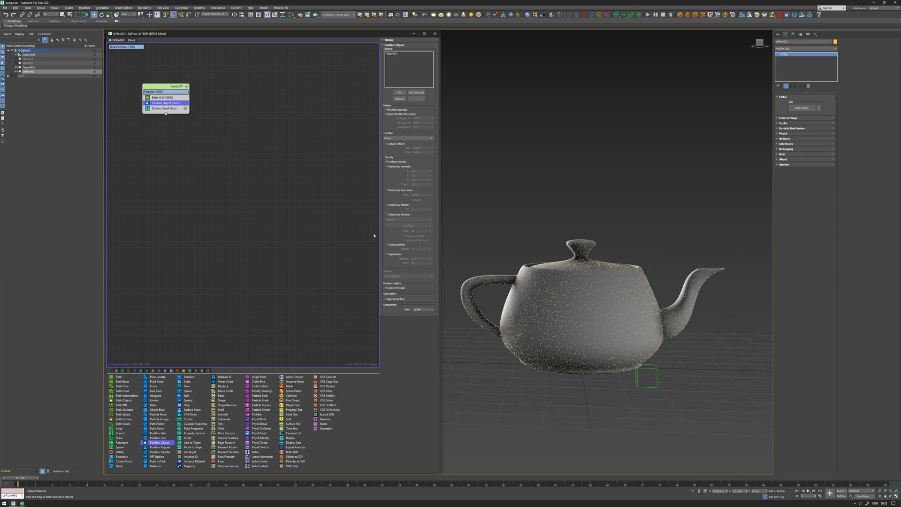
click(16, 63)
click(17, 58)
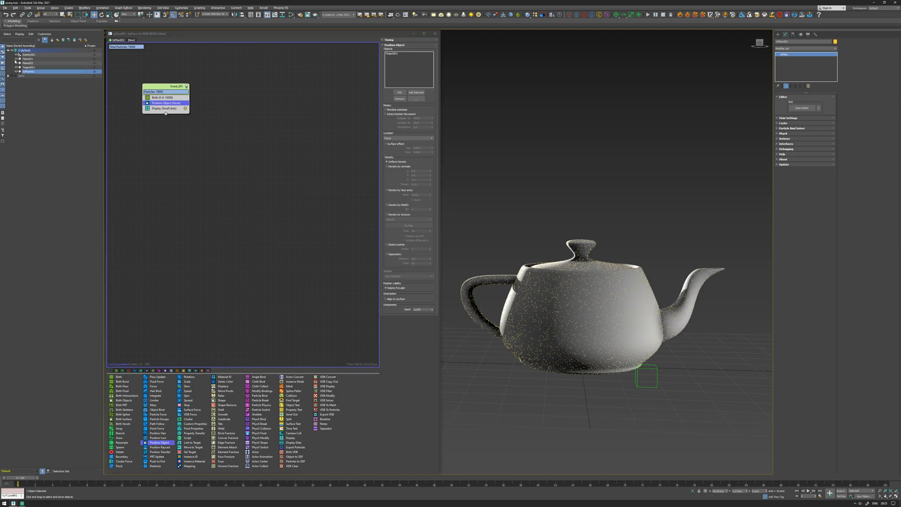
middle_drag(494, 184, 565, 155)
scroll(565, 157, down, 3)
middle_drag(529, 253, 531, 282)
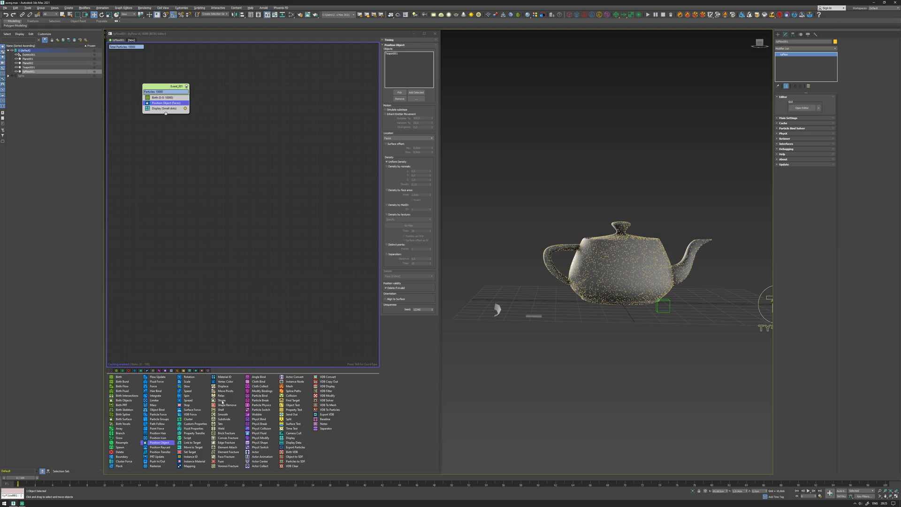
Add a Shape operator below Position Object, remove its default shape, and add the two leaf planes as its shapes
drag(222, 402, 164, 108)
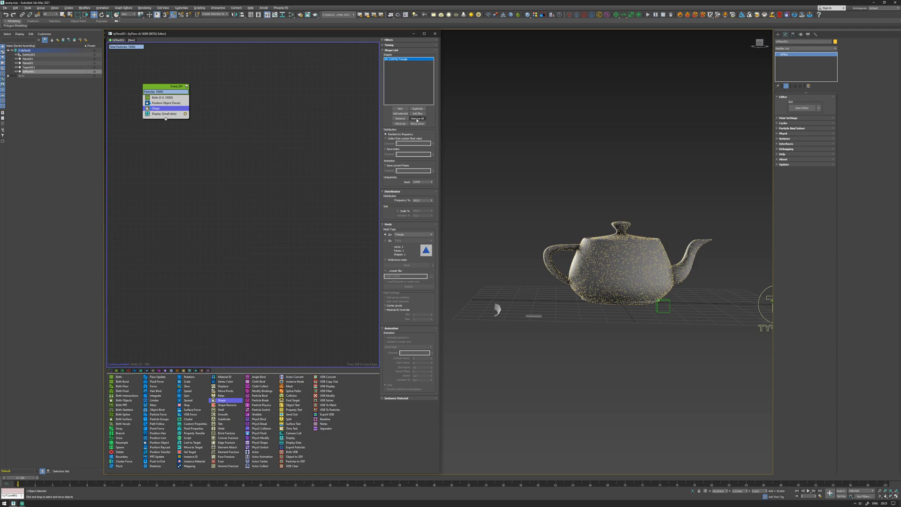
click(417, 120)
drag(482, 300, 535, 333)
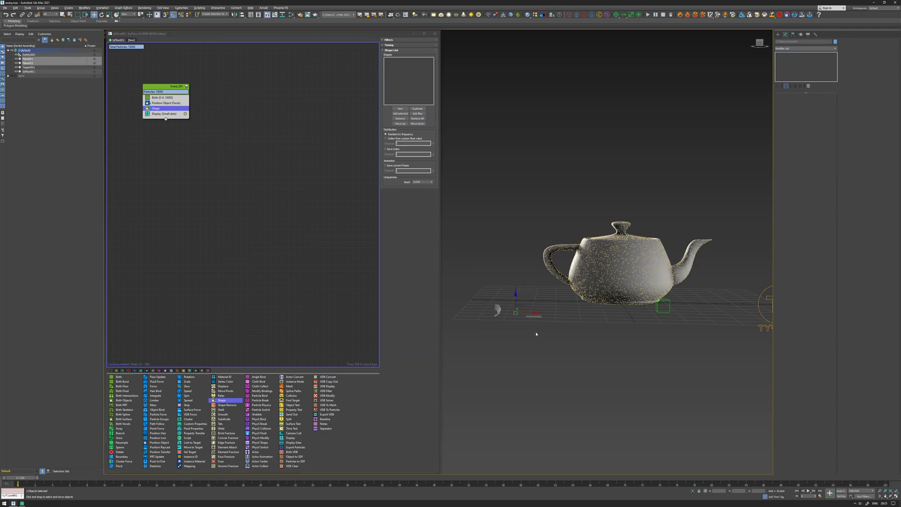
click(400, 114)
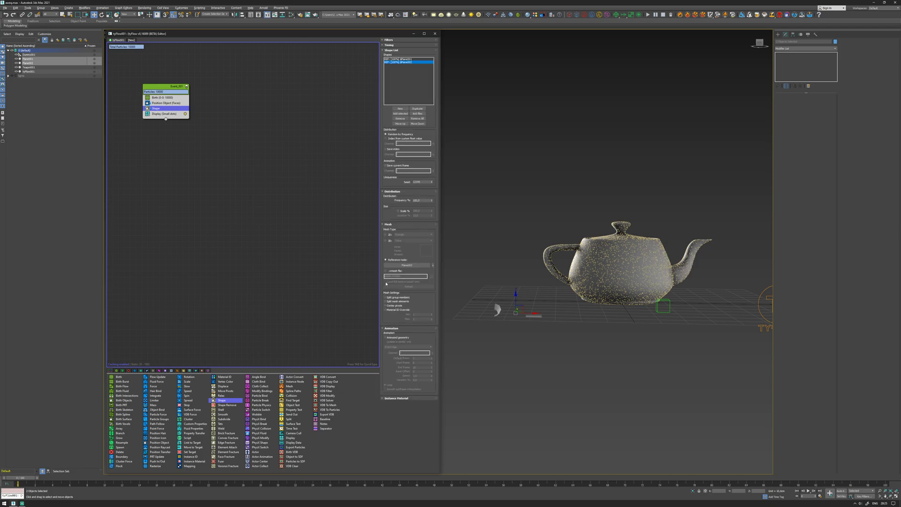
Set the leaf shapes' instance material override to inherit from reference
click(390, 399)
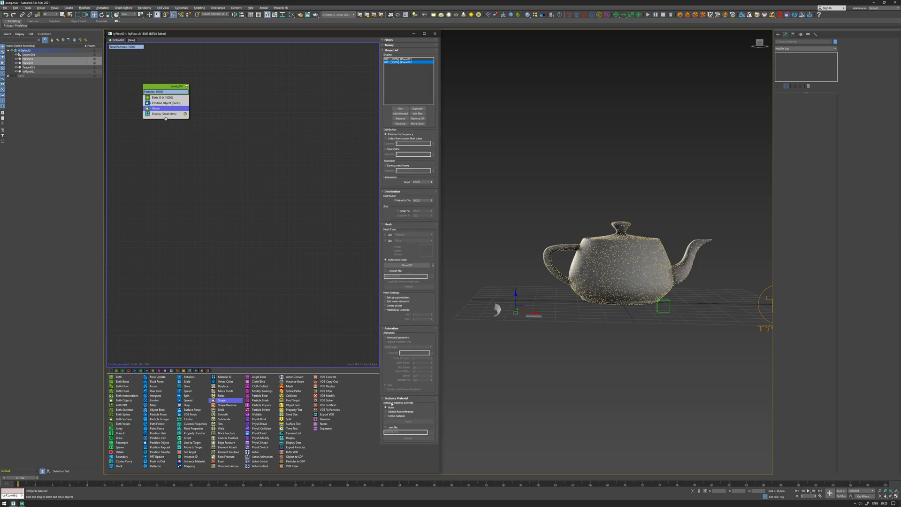
click(386, 411)
click(401, 59)
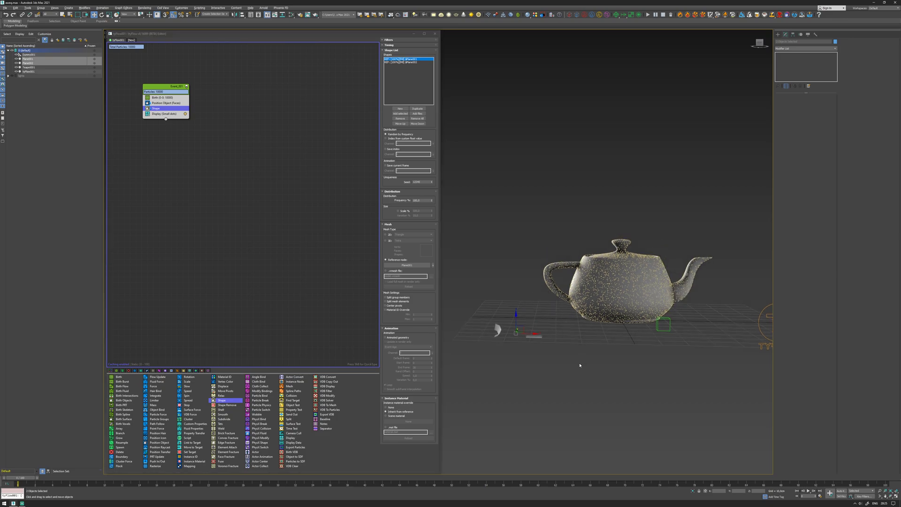
scroll(581, 365, up, 2)
middle_drag(591, 363, 583, 368)
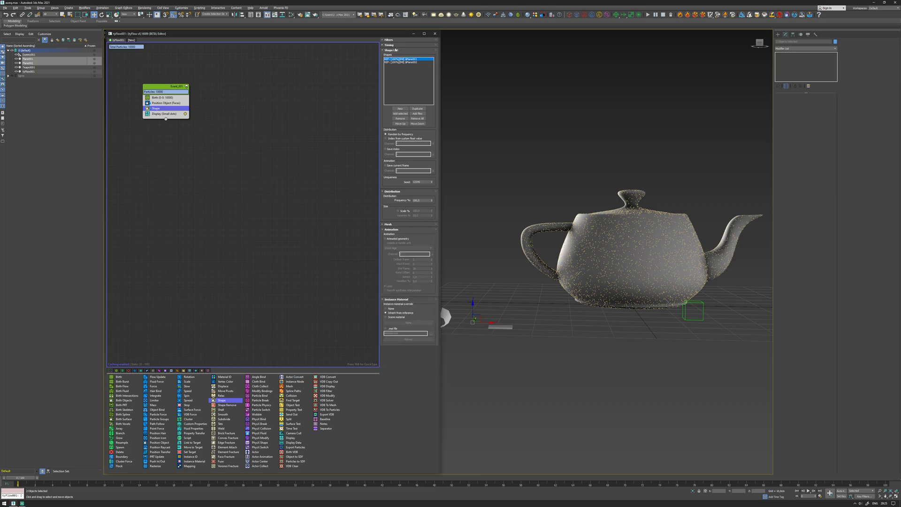
Enable the scale setting for the leaf plane shapes in the Shape operator
click(404, 62)
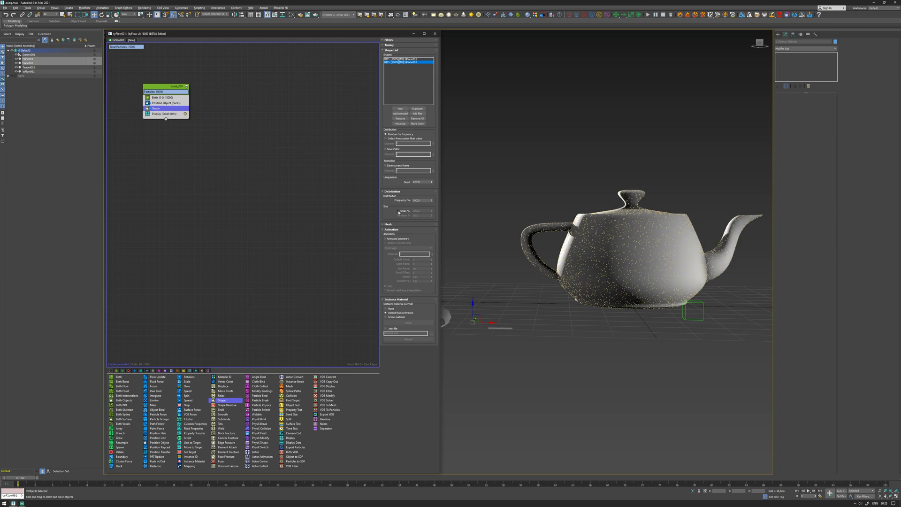
click(398, 212)
click(402, 59)
middle_drag(496, 311, 472, 327)
middle_drag(544, 355, 533, 361)
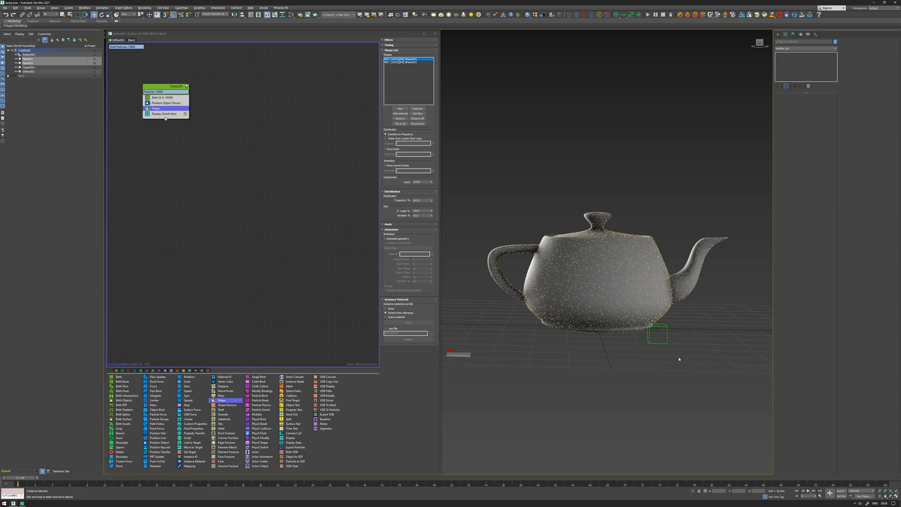
Add an Object Test operator below Shape and pick the dummy helper as its test object
click(666, 343)
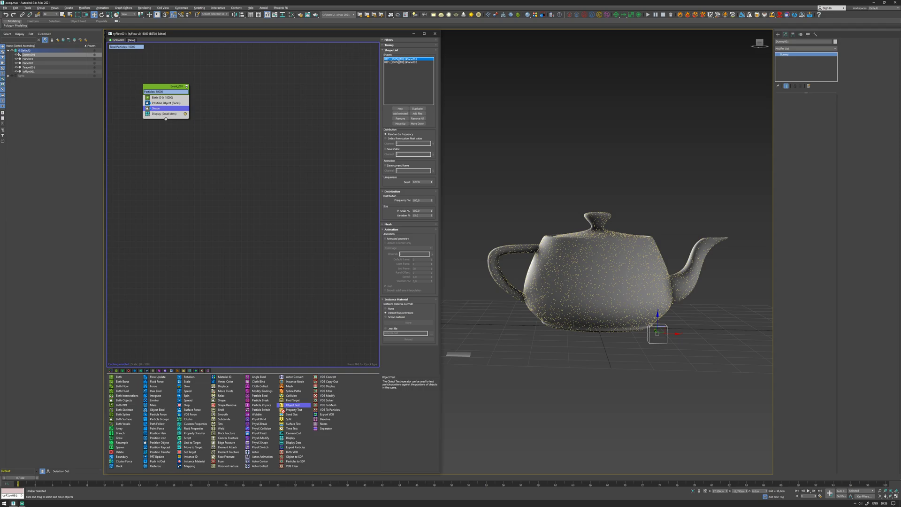
drag(165, 115, 166, 114)
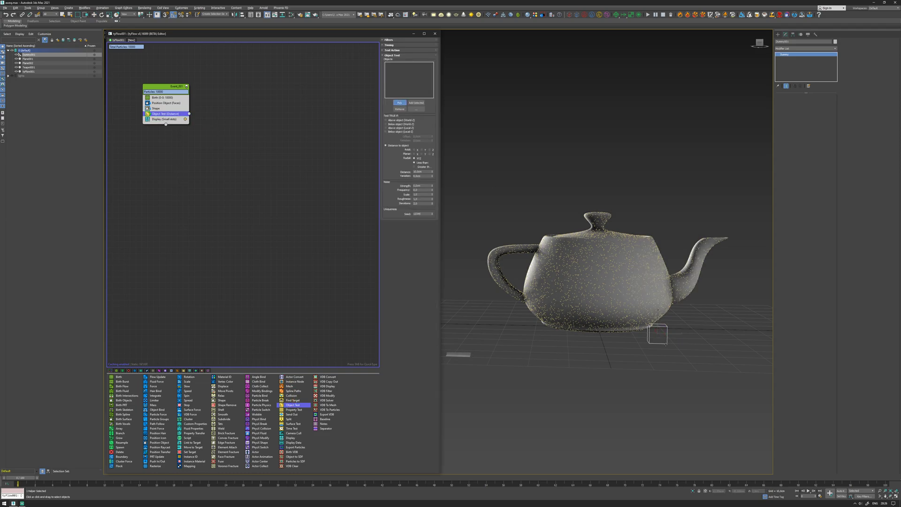
click(662, 343)
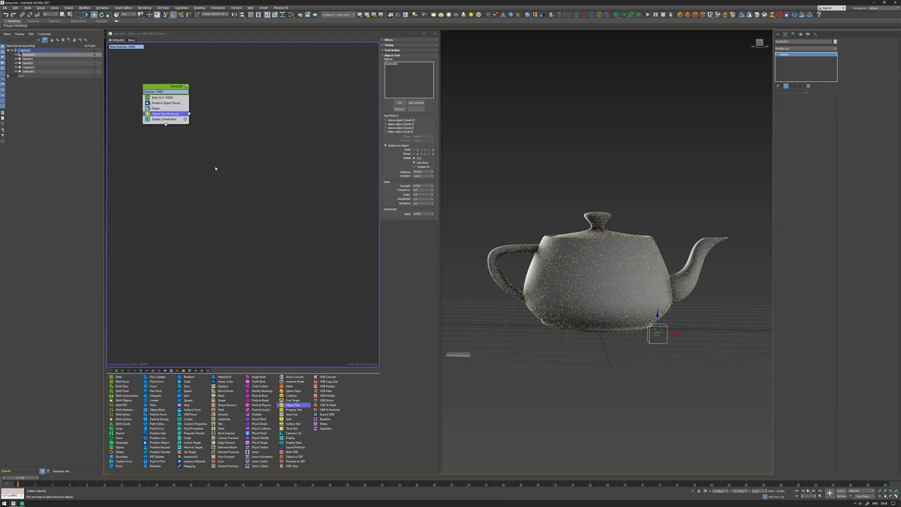
Copy the Display operator into a new second event fed by the Object Test output
click(173, 120)
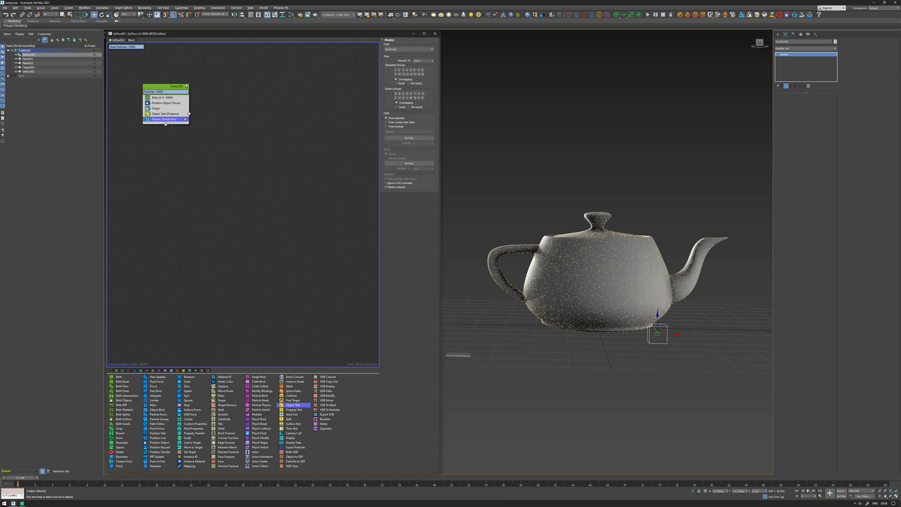
shift+drag(172, 121, 189, 115)
drag(279, 155, 272, 150)
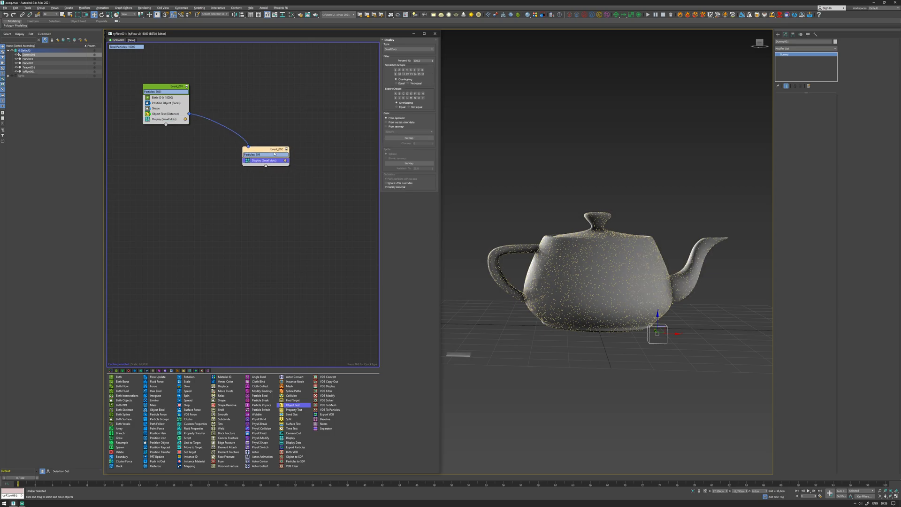
Set the second event's particle display color to red
click(285, 161)
click(294, 175)
drag(332, 181, 332, 174)
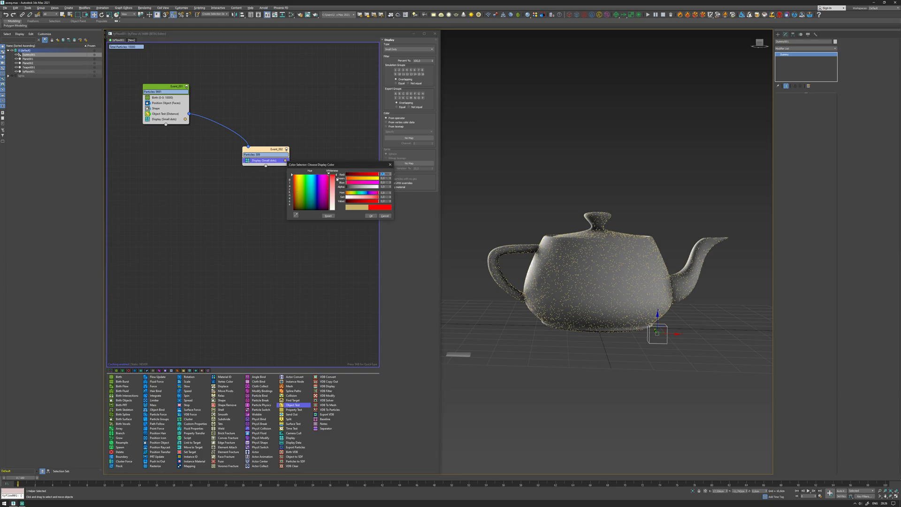
click(370, 216)
middle_drag(627, 348, 610, 384)
scroll(629, 339, up, 3)
key(g)
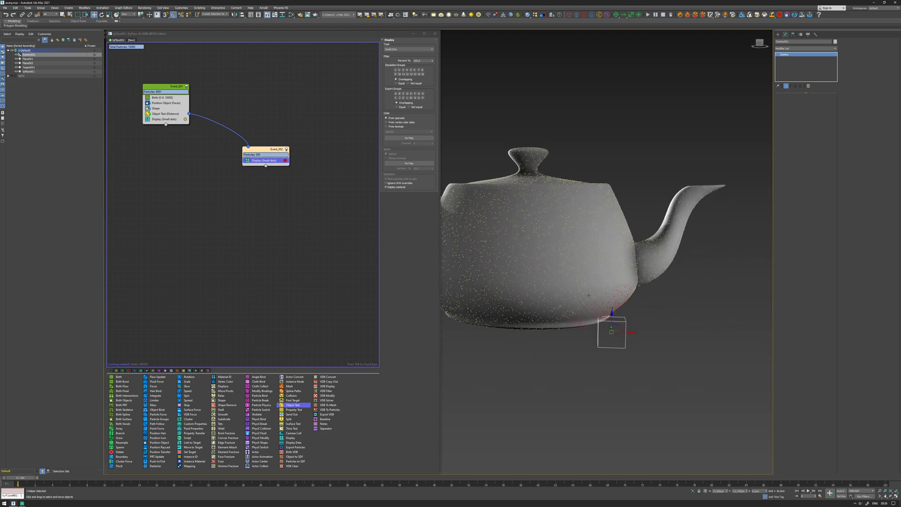
Set the Object Test operator's distance to 5
click(166, 114)
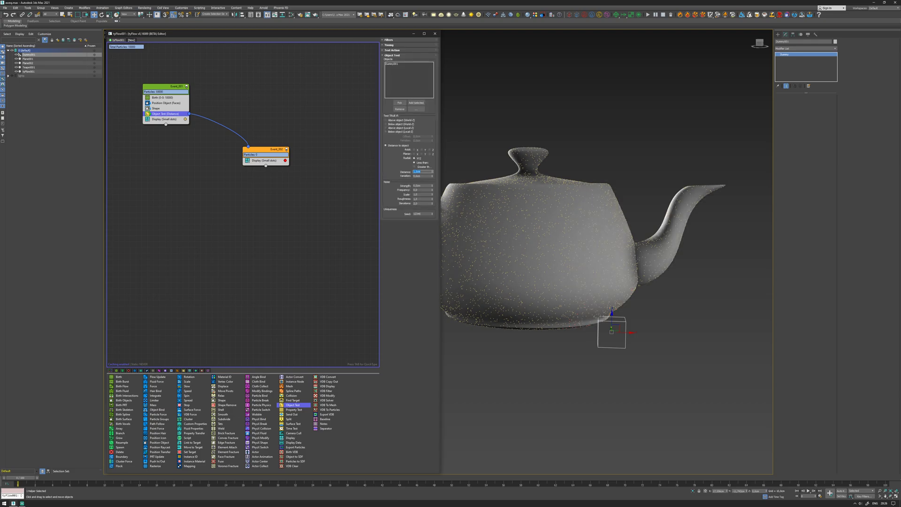
text(5)
key(Return)
alt+middle_drag(568, 378, 593, 383)
scroll(594, 382, down, 3)
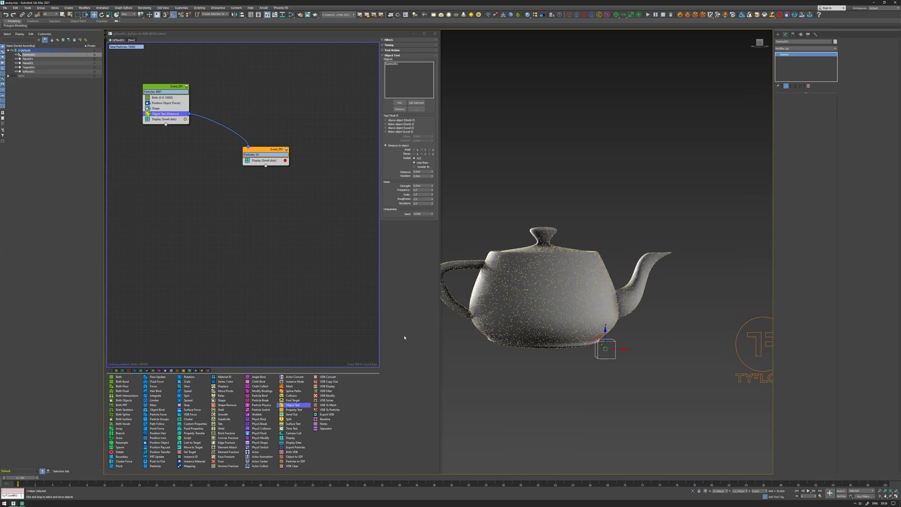
Add a Particle Groups operator to the second event, turn off the simulation group change, and assign export group P
drag(277, 151, 280, 148)
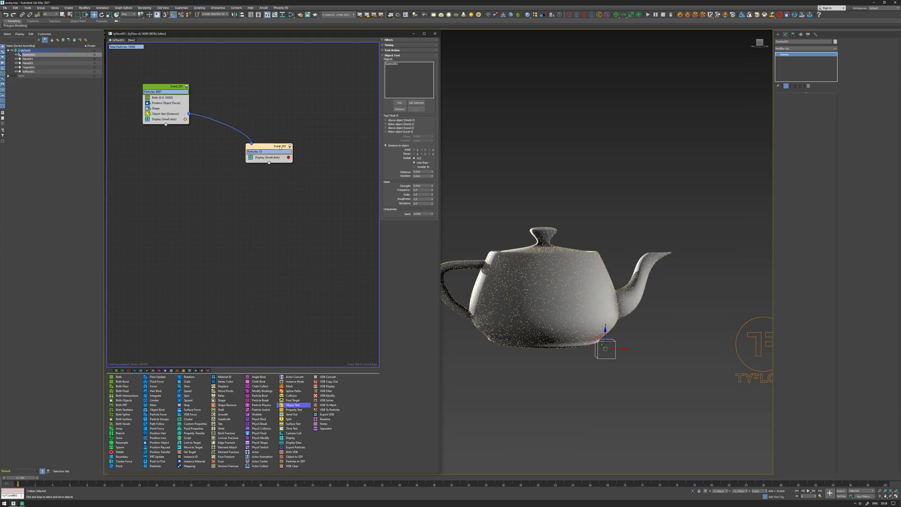
key(Tab)
text(gr)
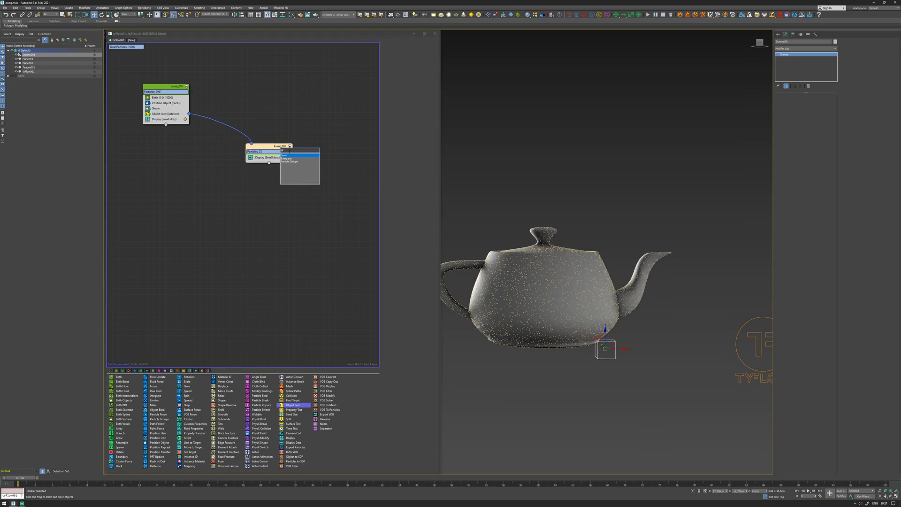
click(286, 162)
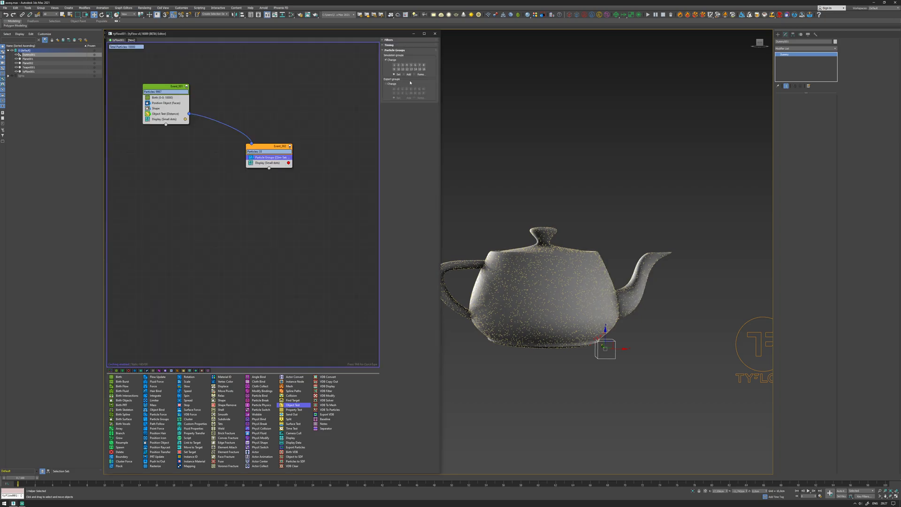
click(385, 59)
click(386, 84)
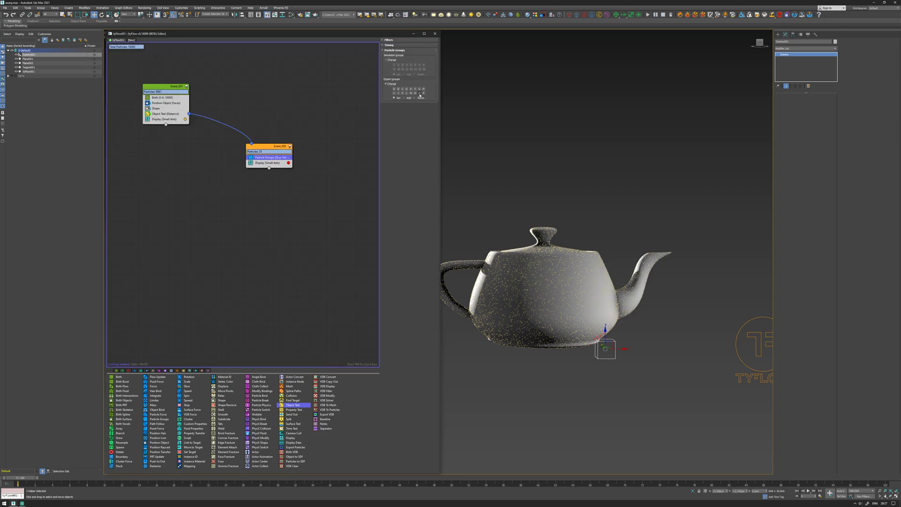
click(425, 94)
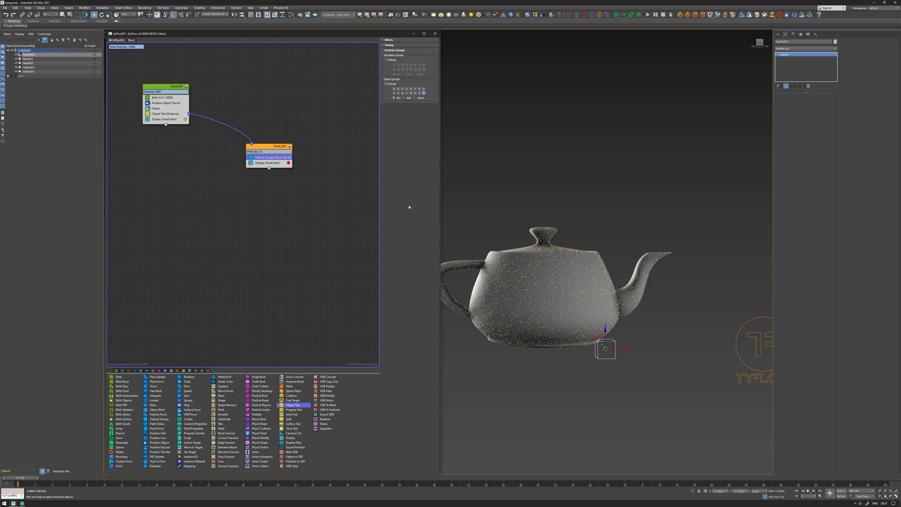
Add a Property Test operator below Object Test in the first event and set its test type to Neighbors
drag(276, 146, 291, 136)
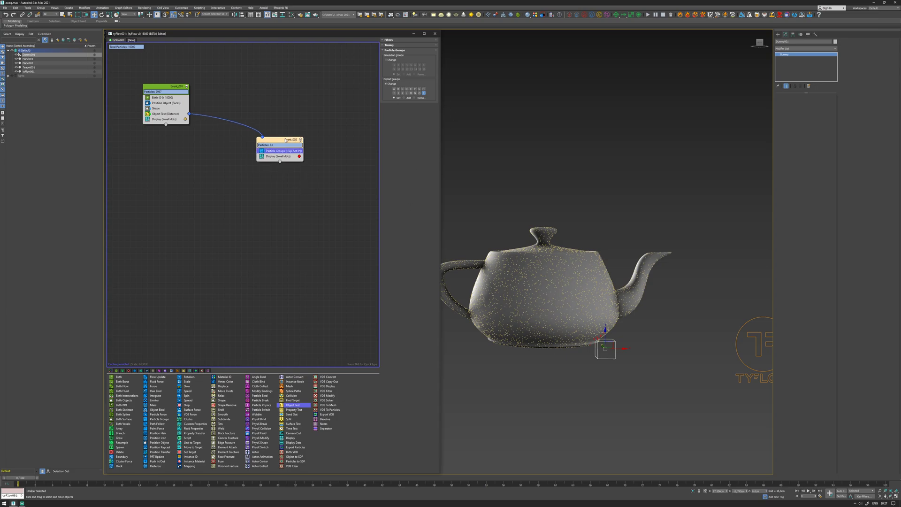
drag(293, 410, 145, 363)
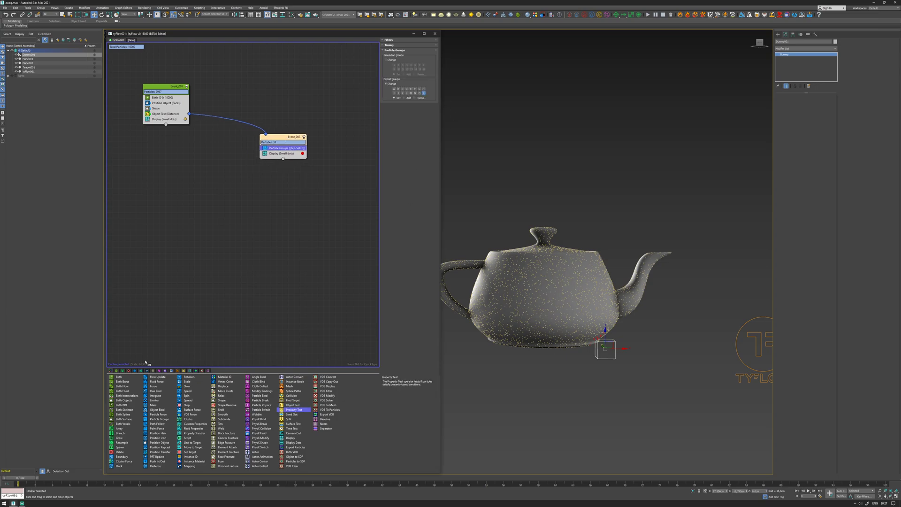
drag(174, 136, 173, 119)
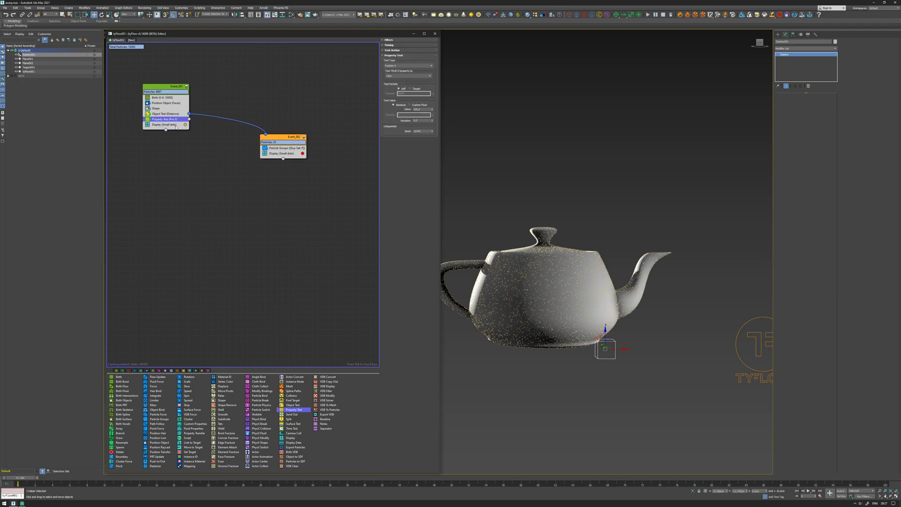
click(407, 65)
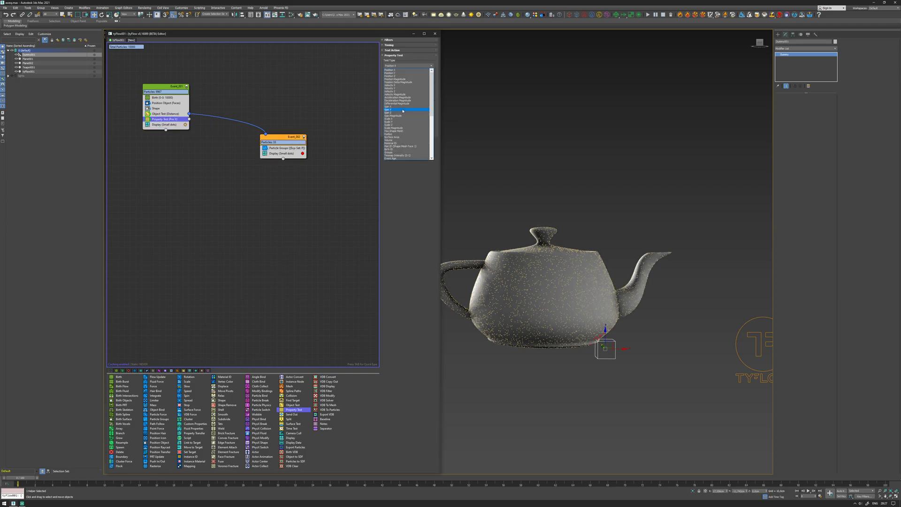
scroll(406, 94, down, 9)
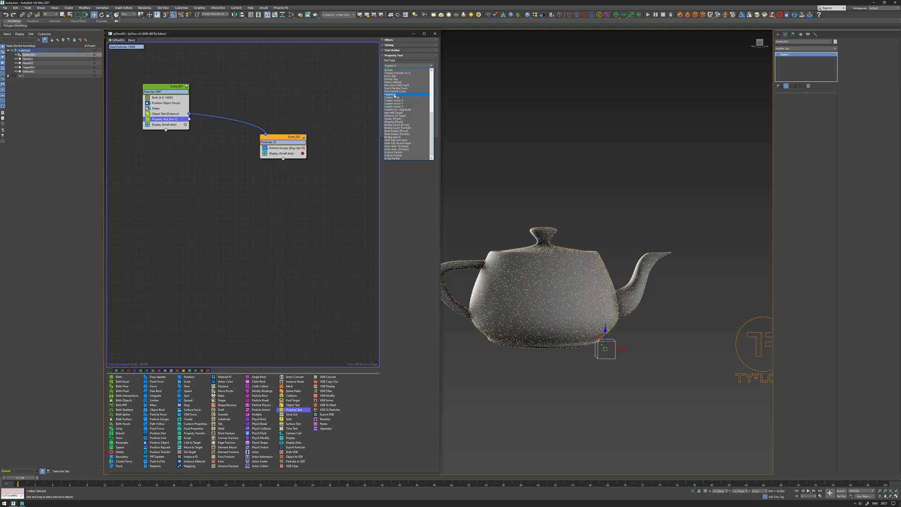
click(394, 94)
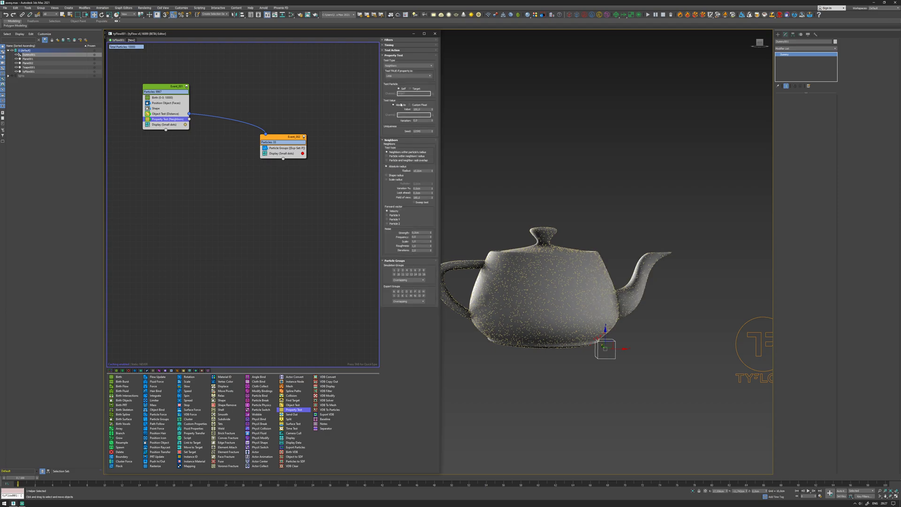
Make the Property Test true when neighbors are greater than 0, limited to export group P
click(407, 75)
click(405, 84)
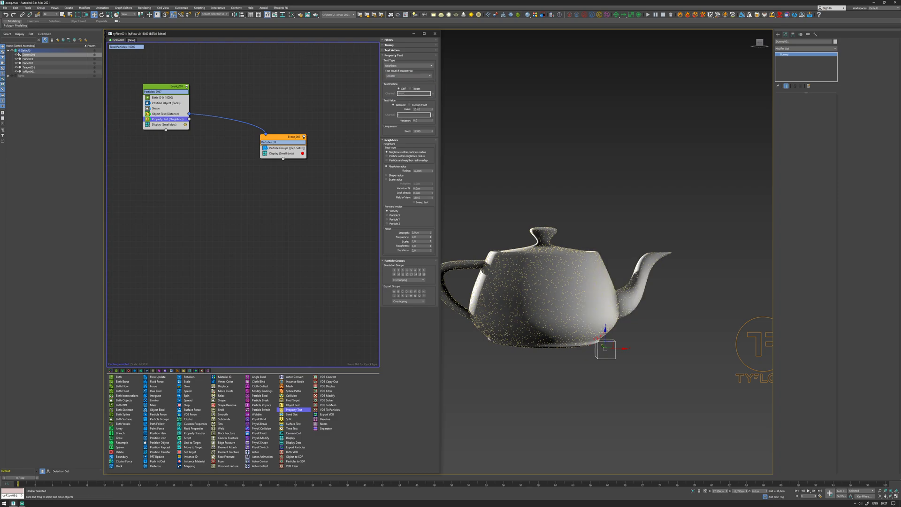
right_click(432, 110)
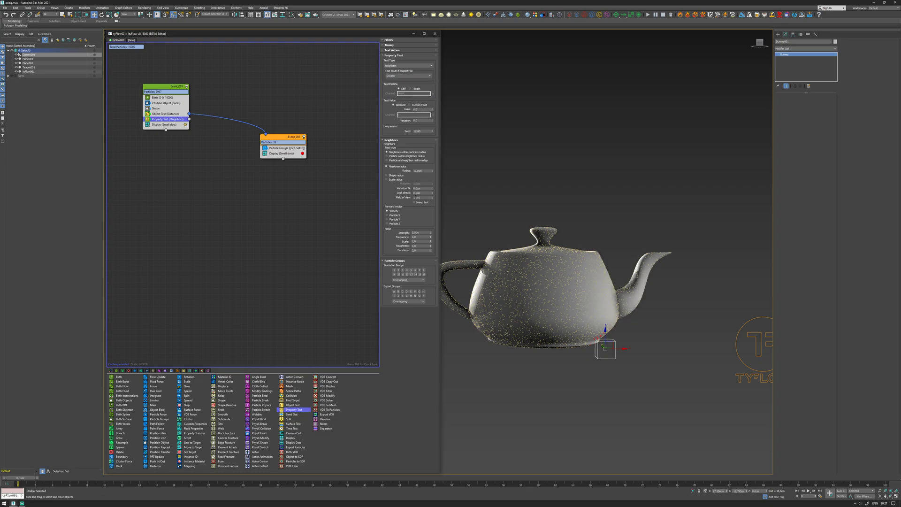
click(423, 297)
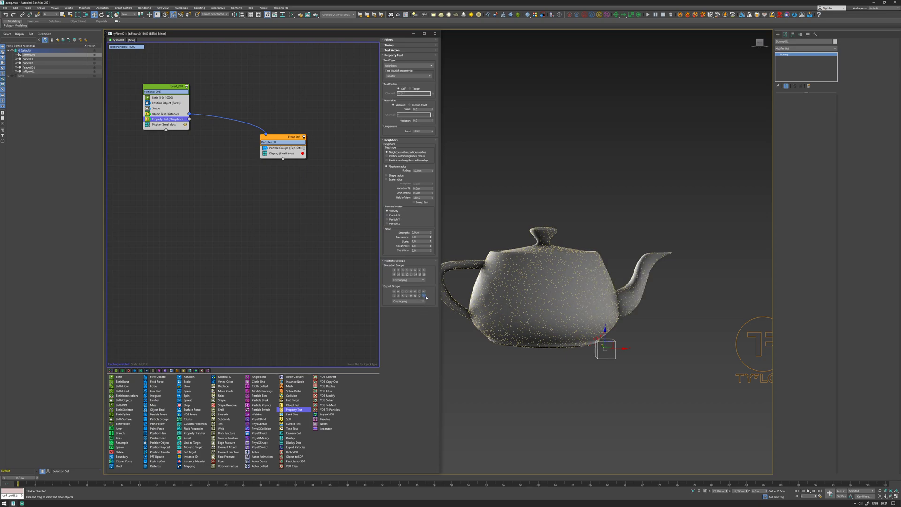
Connect the Property Test output to the second event and scrub the timeline to check the particle spread
drag(277, 147, 243, 159)
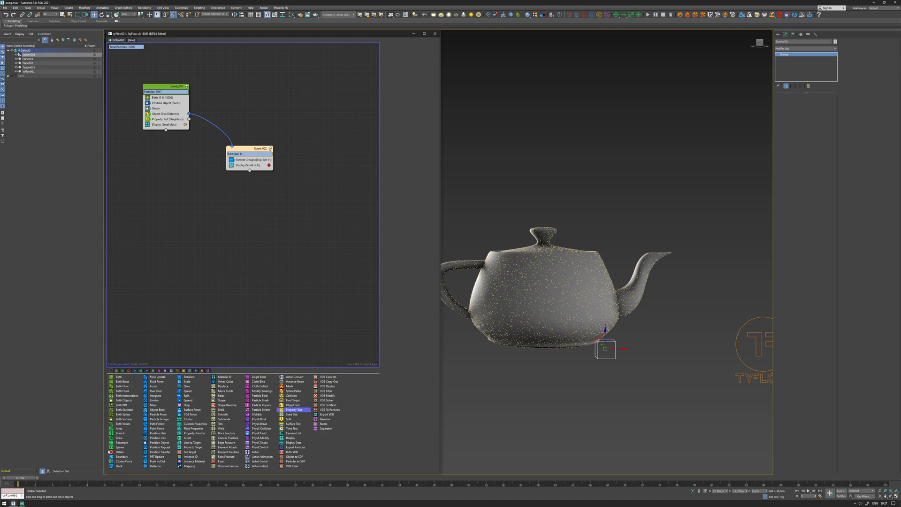
mouse_move(27, 479)
mouse_down()
mouse_move(105, 479)
mouse_move(18, 478)
mouse_up()
key(w)
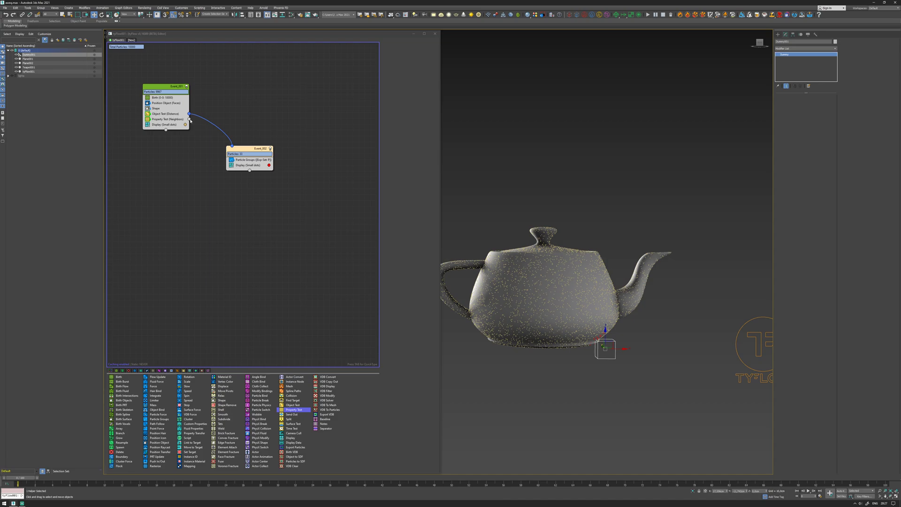
drag(188, 119, 245, 135)
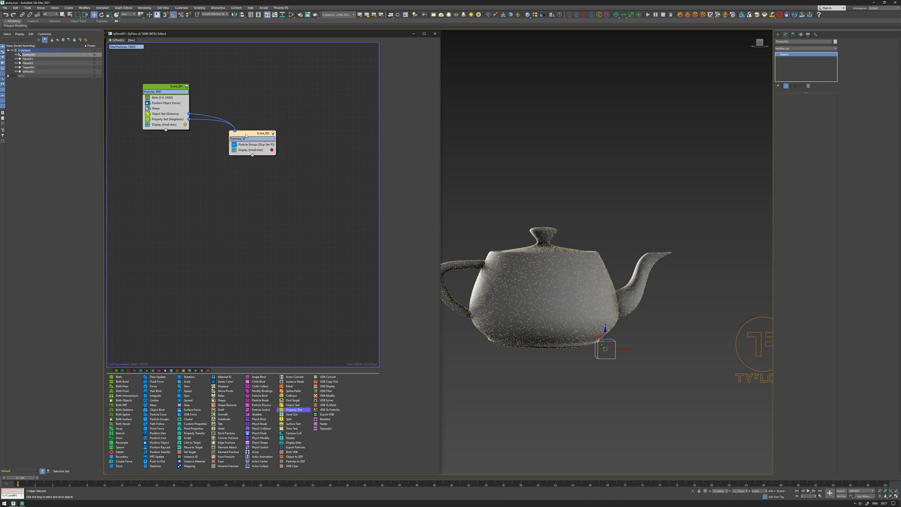
drag(28, 480, 53, 473)
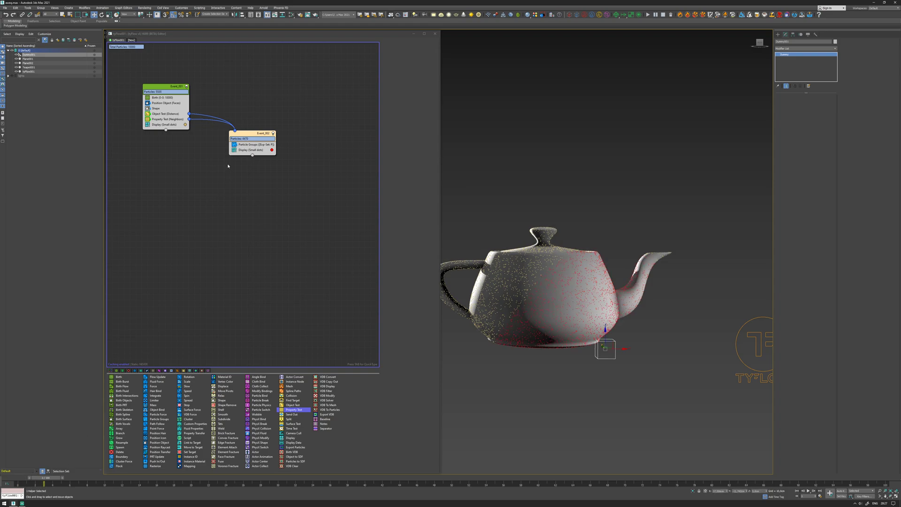
Turn off the Particle Groups operator in the second event and scrub the timeline to test how the particles spread
drag(256, 135, 258, 135)
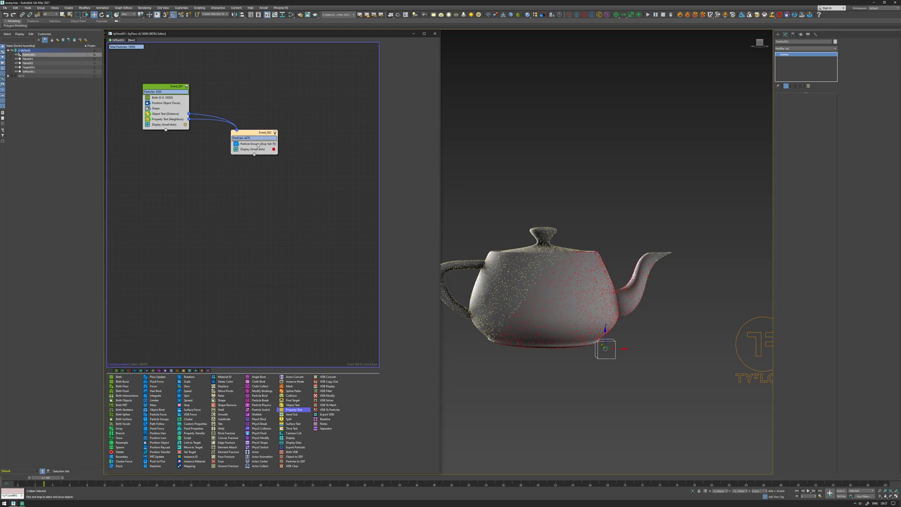
click(256, 144)
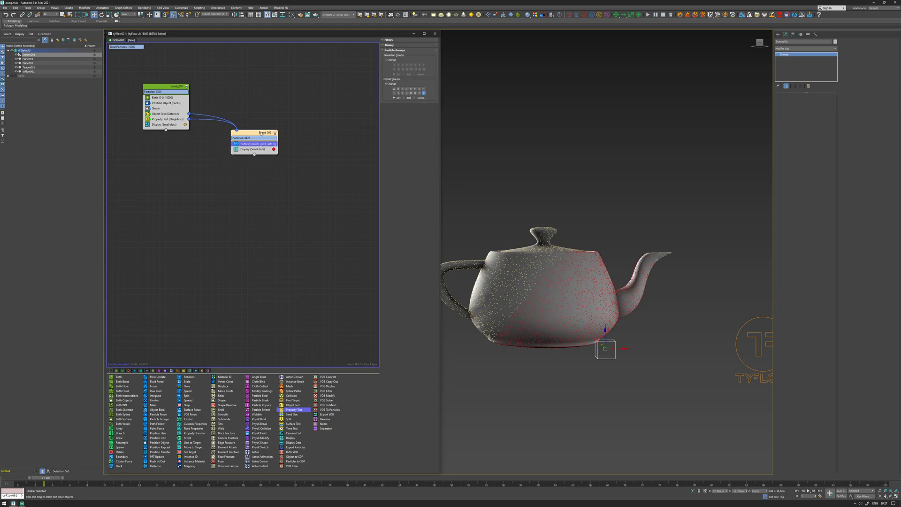
drag(256, 145, 250, 149)
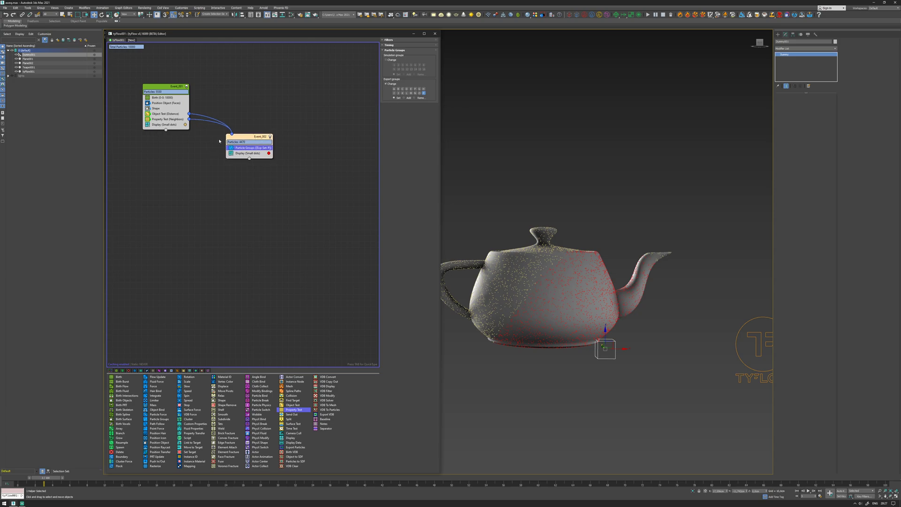
click(230, 148)
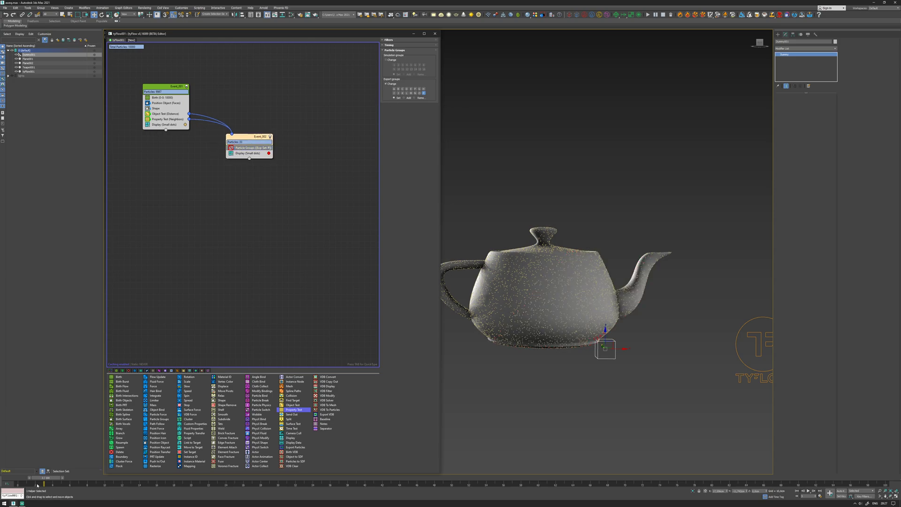
drag(44, 477, 89, 479)
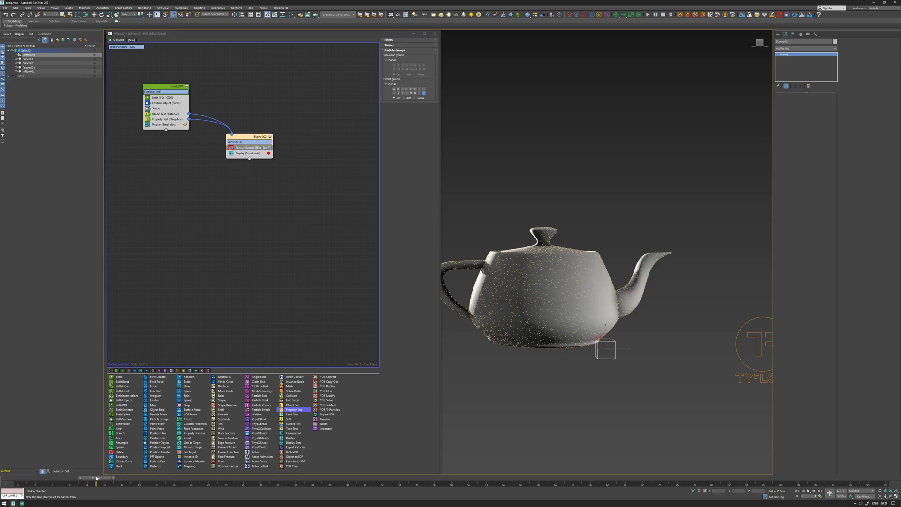
click(166, 120)
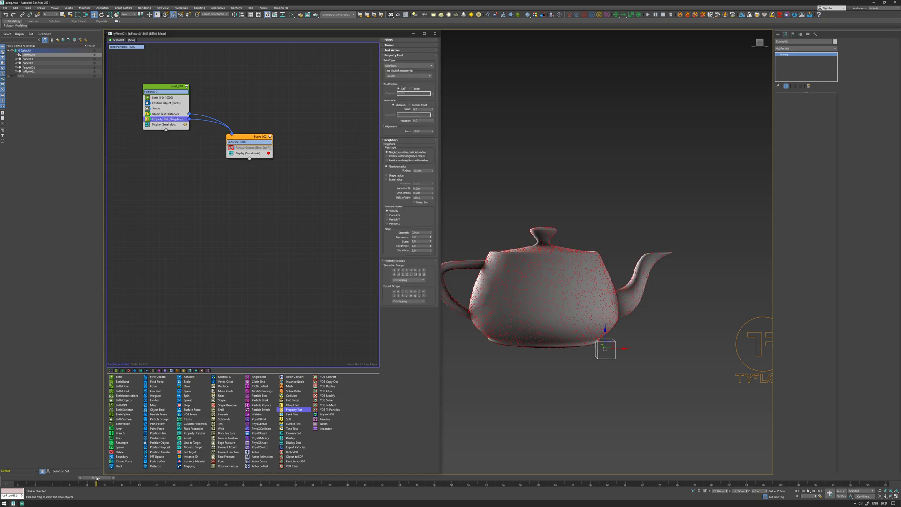
drag(96, 477, 53, 478)
key(w)
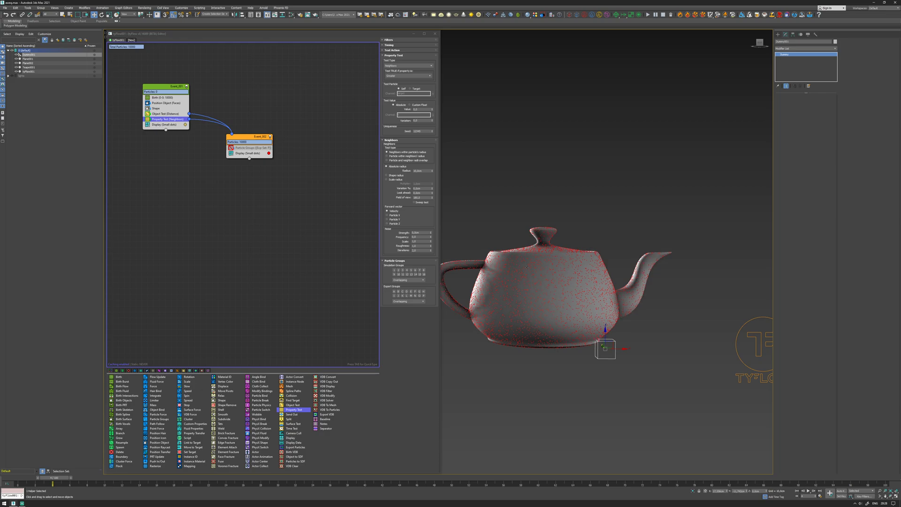
Turn the second event's Particle Groups operator back on and limit the Property Test to export group P
click(231, 148)
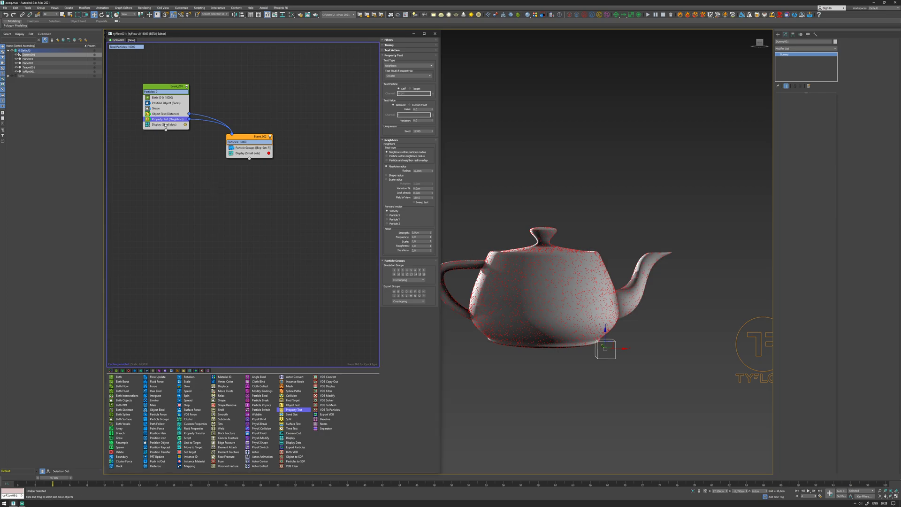
click(423, 296)
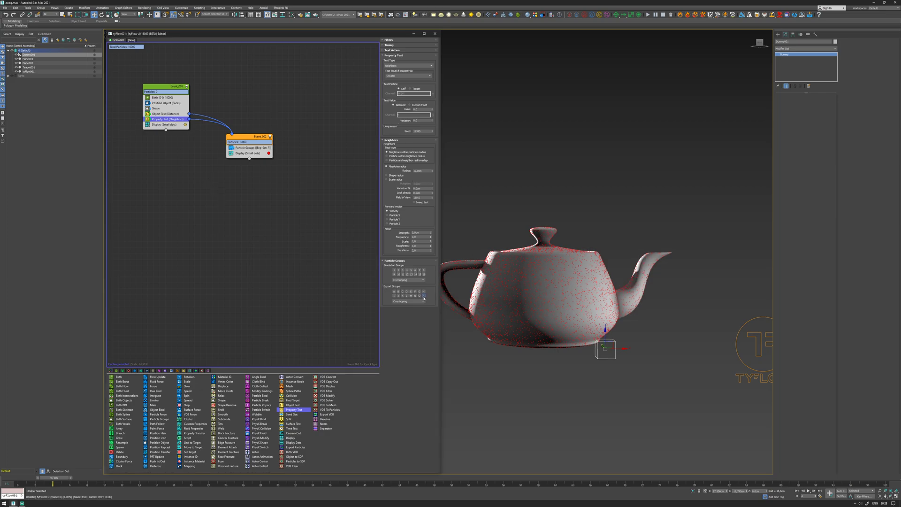
click(59, 478)
mouse_move(60, 479)
mouse_down()
mouse_move(39, 478)
mouse_move(84, 479)
mouse_move(60, 478)
mouse_up()
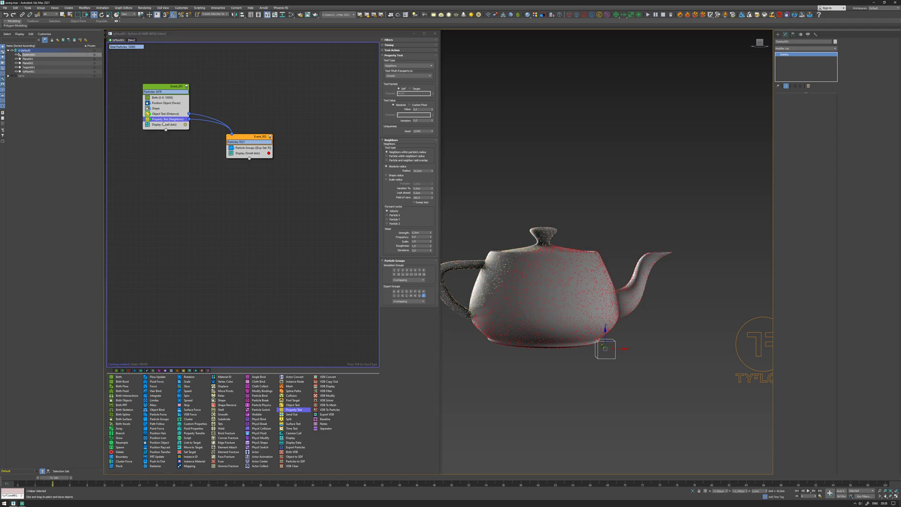
Set the Property Test's absolute neighbor radius to 2 and scrub the timeline to check the spread
drag(425, 171, 376, 178)
text(2)
key(Return)
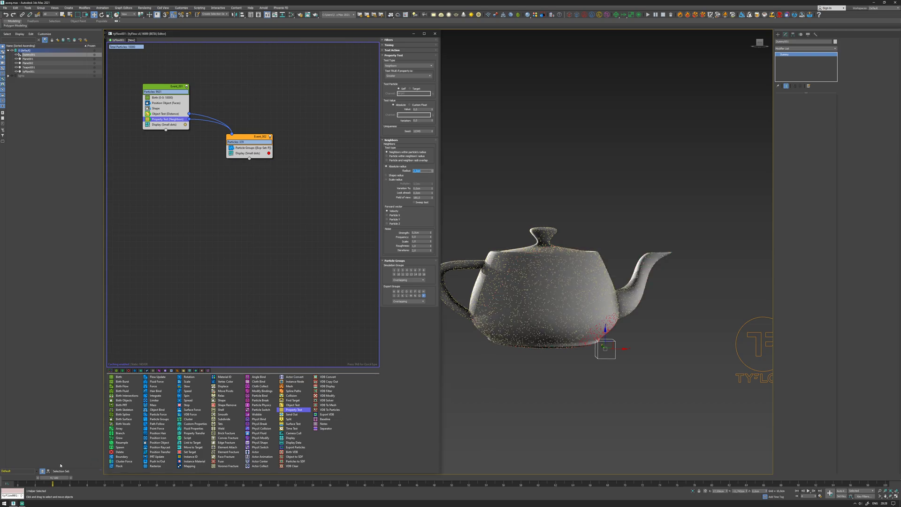
drag(53, 478, 24, 462)
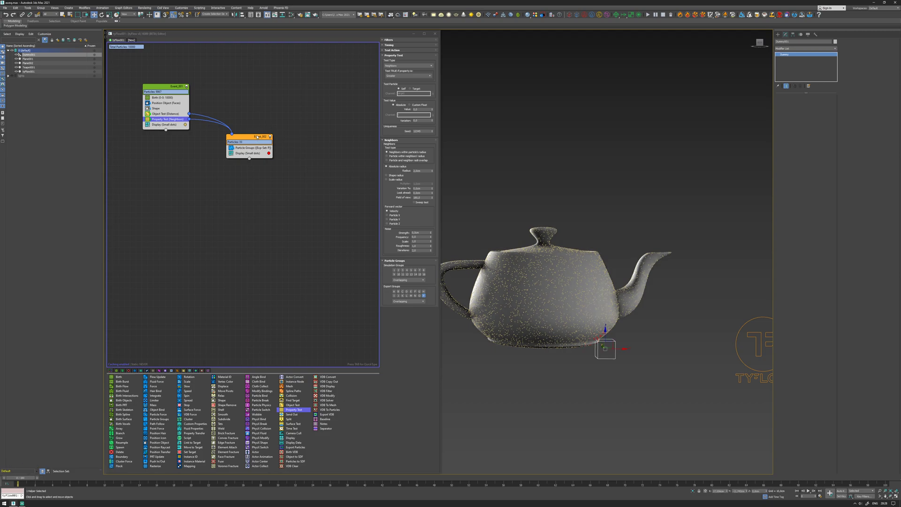
Set the second event's Display operator to Geometry and scrub the timeline to preview the leaf shapes
drag(256, 136, 259, 142)
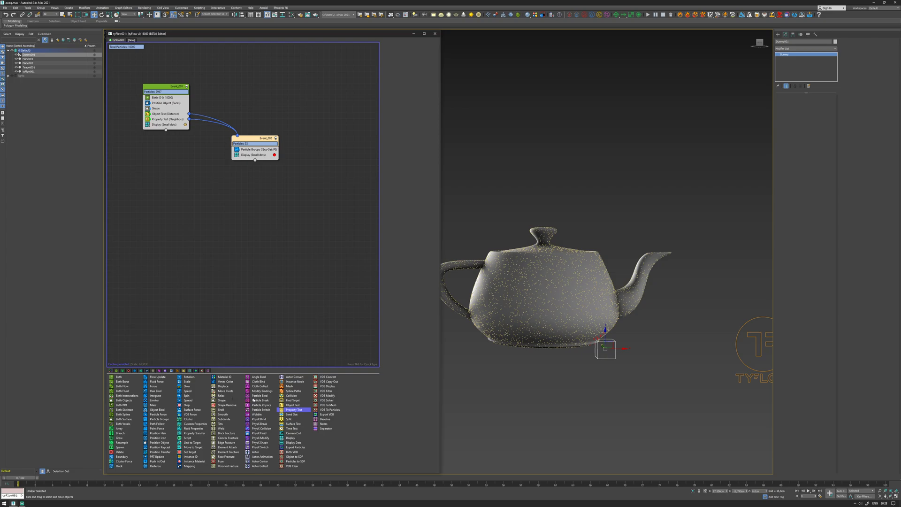
click(156, 108)
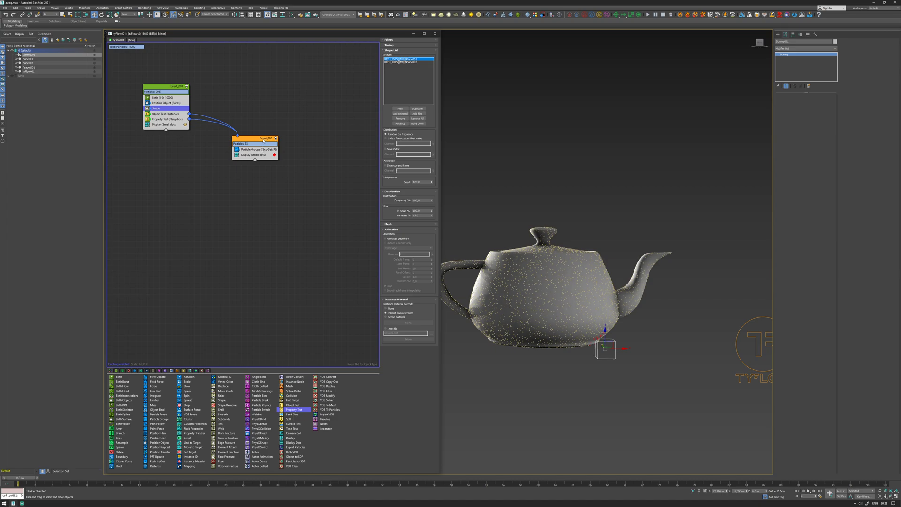
drag(264, 140, 260, 144)
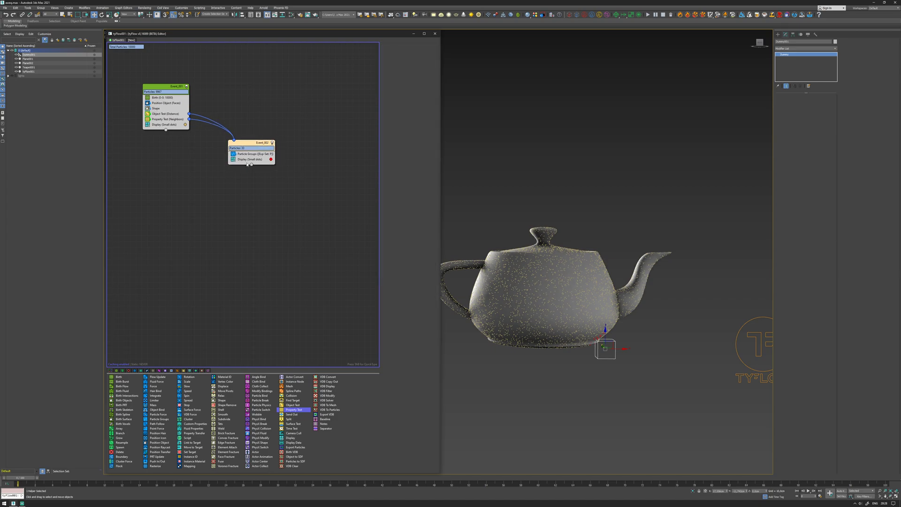
click(247, 159)
click(408, 49)
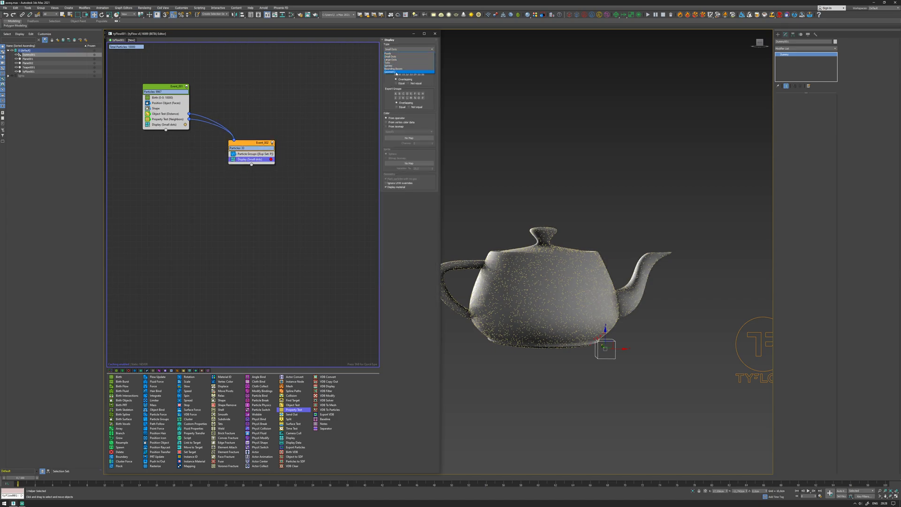
click(395, 72)
drag(26, 477, 92, 473)
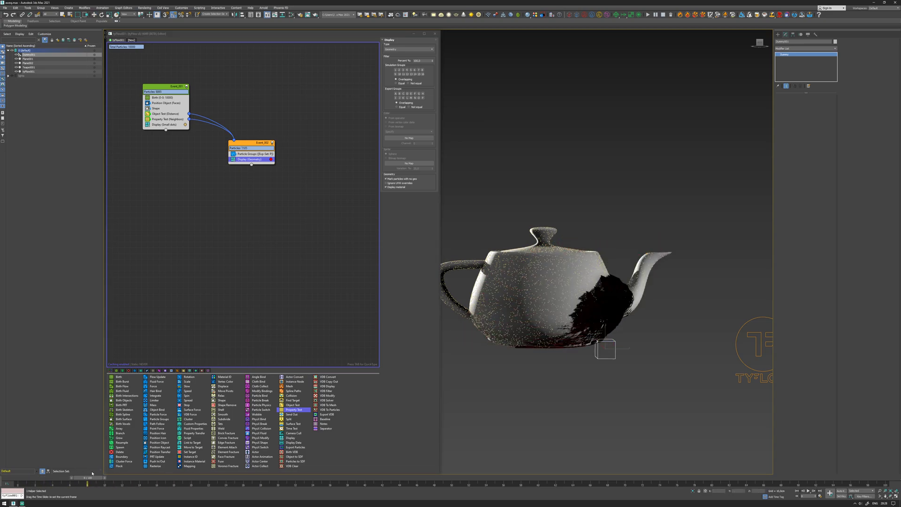
key(w)
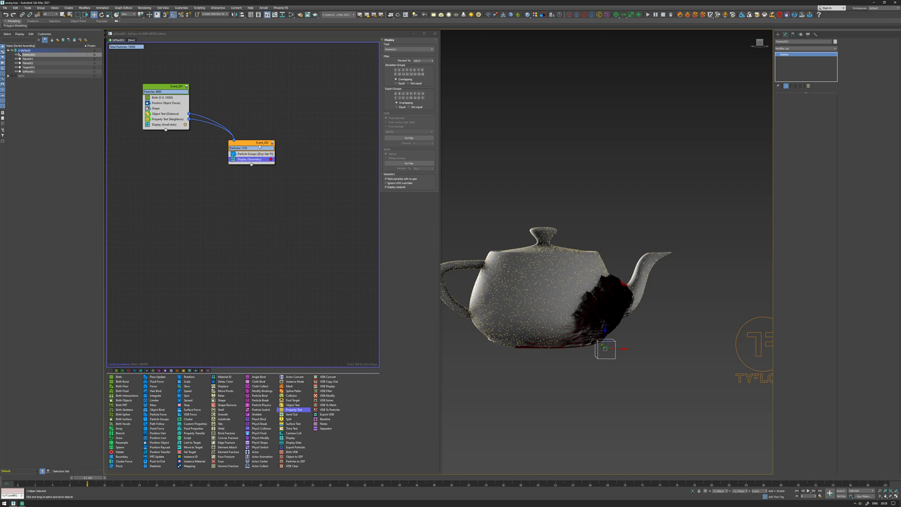
drag(259, 145, 255, 143)
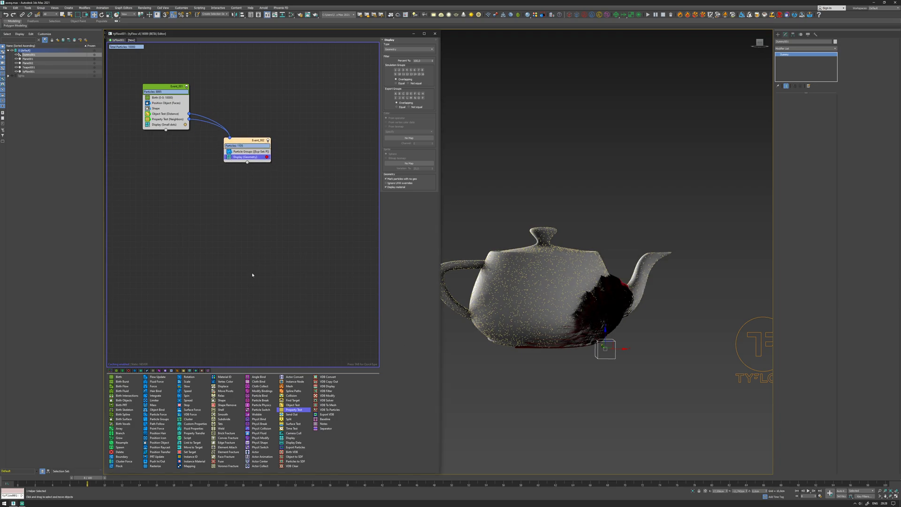
key(Tab)
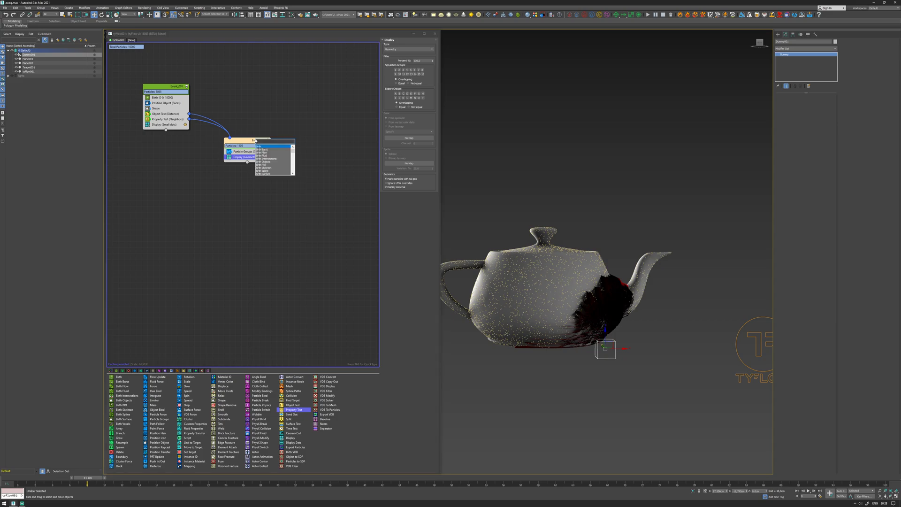
text(rand)
key(BackSpace)
key(BackSpace)
key(BackSpace)
key(BackSpace)
text(ran)
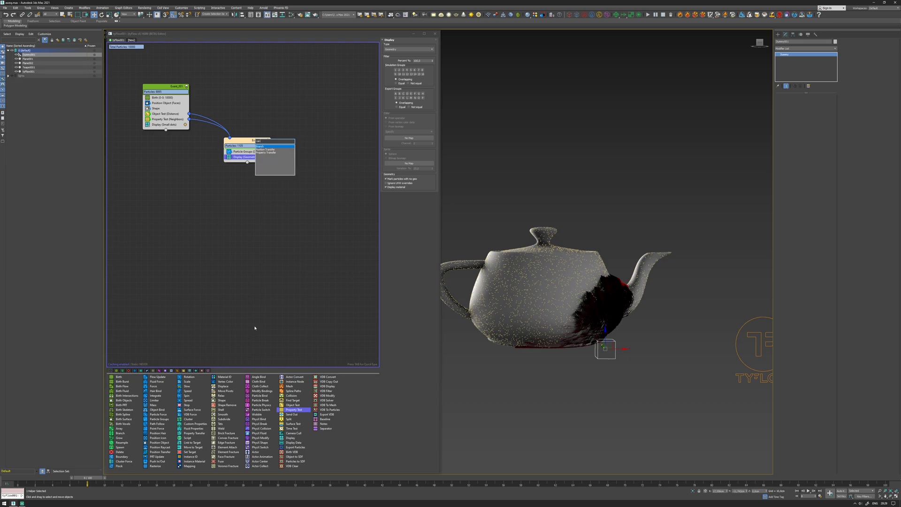
key(Escape)
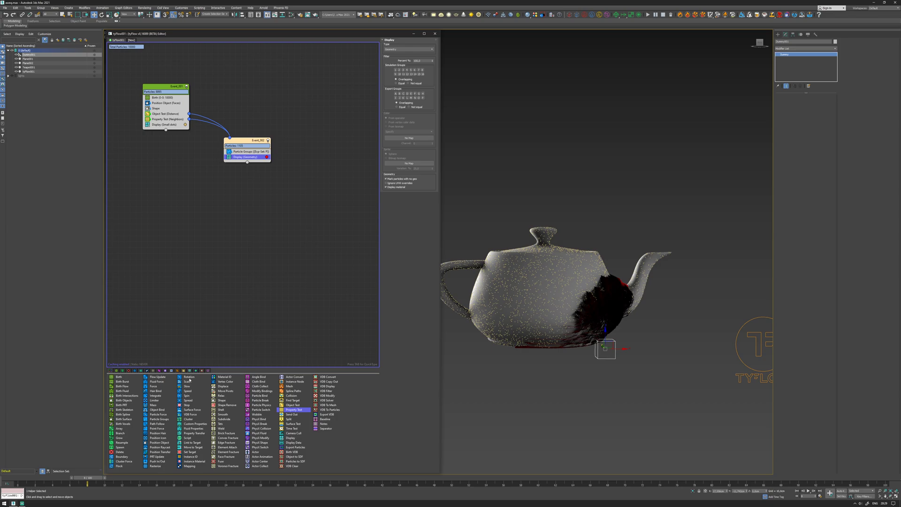
Add a Rotation operator with random 3D orientation above Particle Groups in the second event
drag(190, 378, 248, 150)
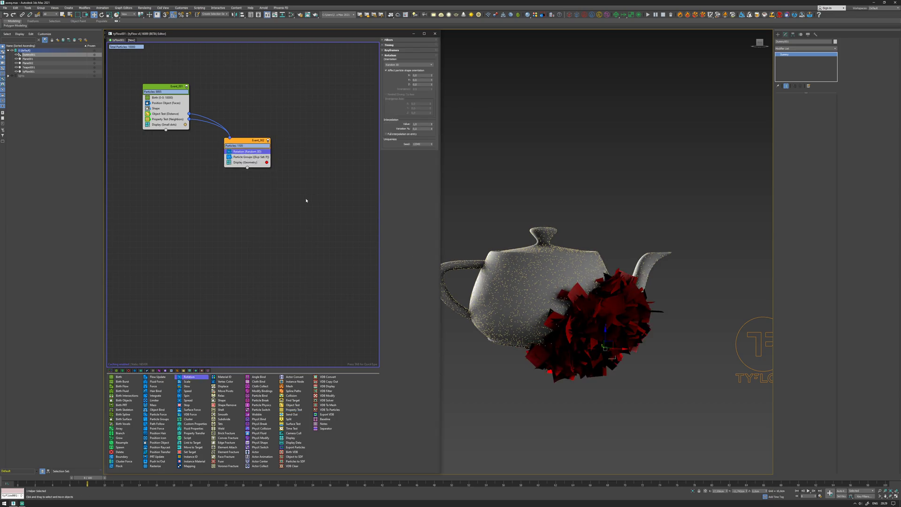
drag(247, 144, 247, 143)
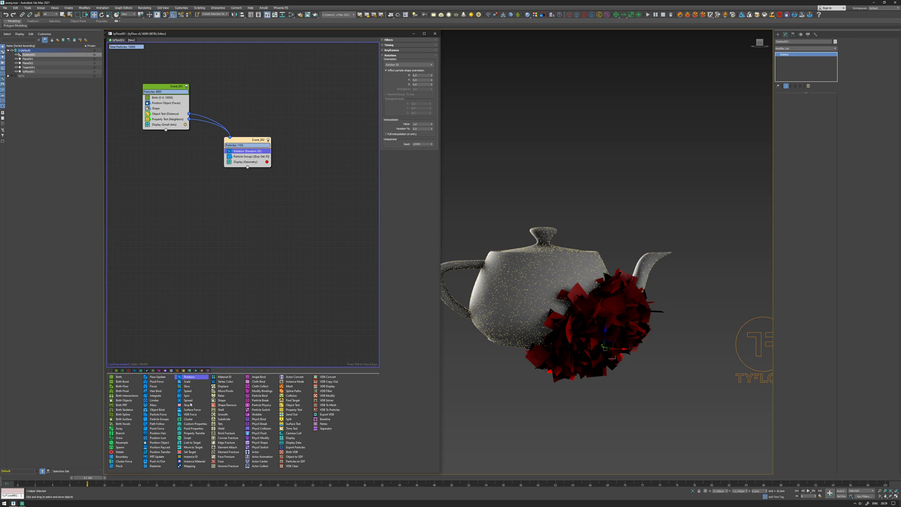
drag(238, 139, 238, 138)
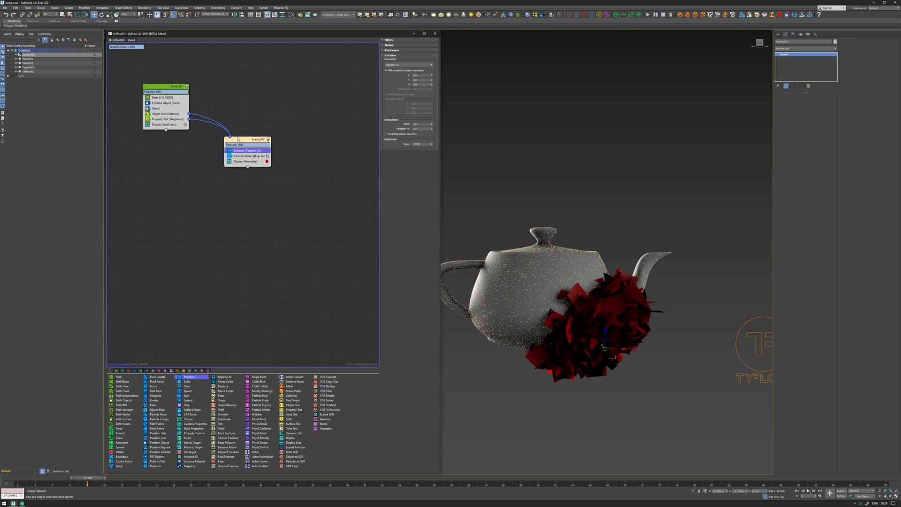
Add a Scale operator at the start of the second event and set its X, Y and Z scale to 1%
key(Tab)
text(scal)
key(Return)
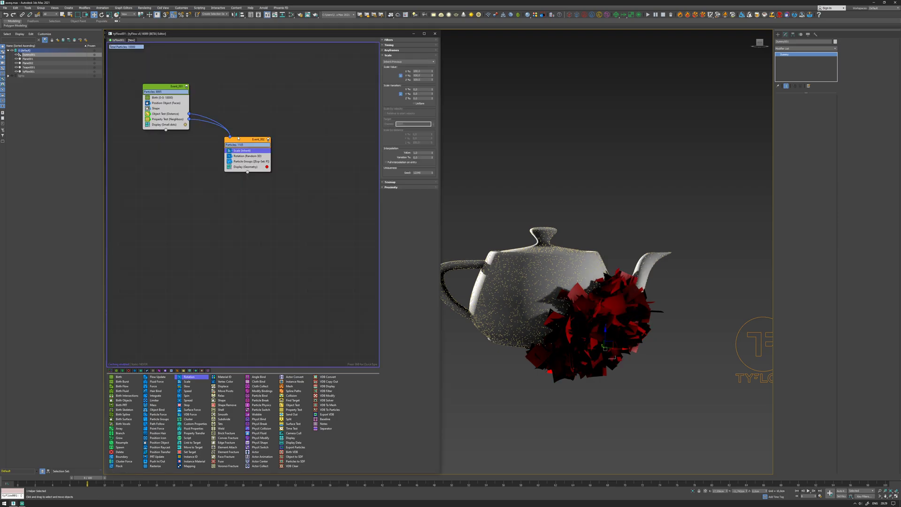
right_click(432, 73)
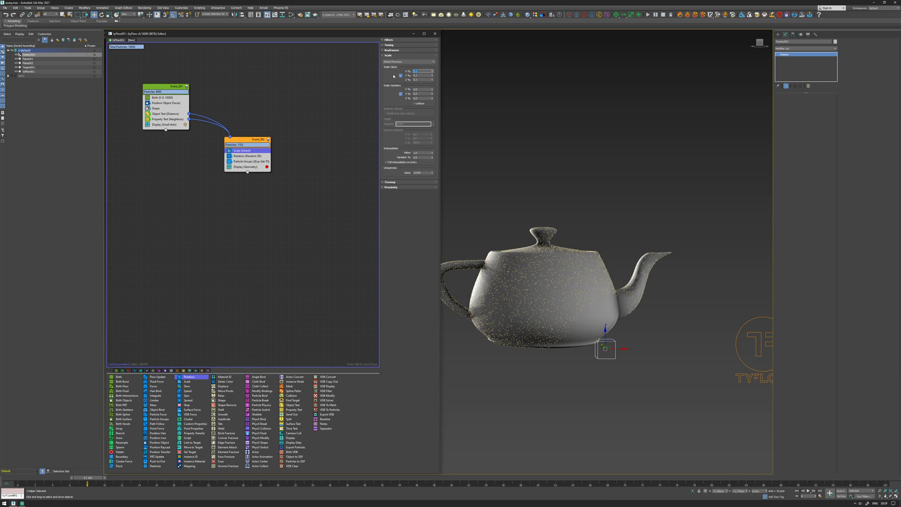
text(1)
key(Return)
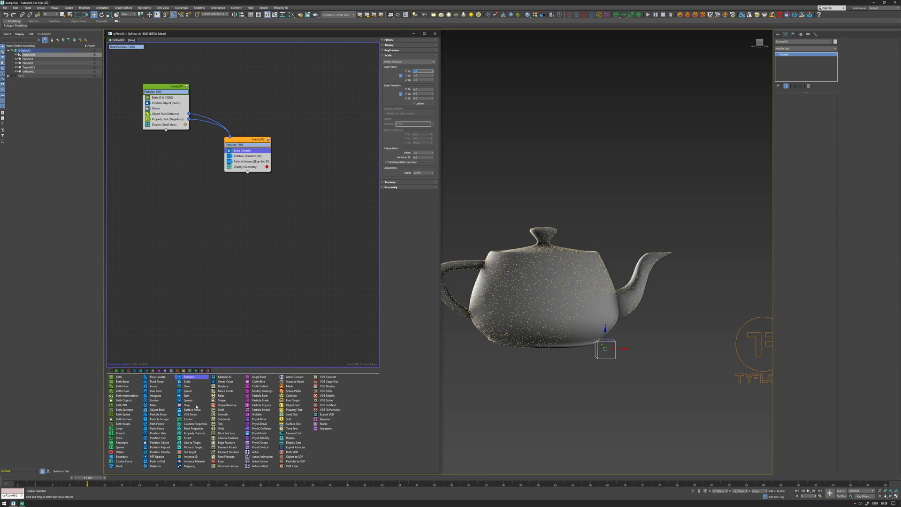
Add a second Scale operator below Rotation in the second event and set its mode to Relative Multiply
click(188, 381)
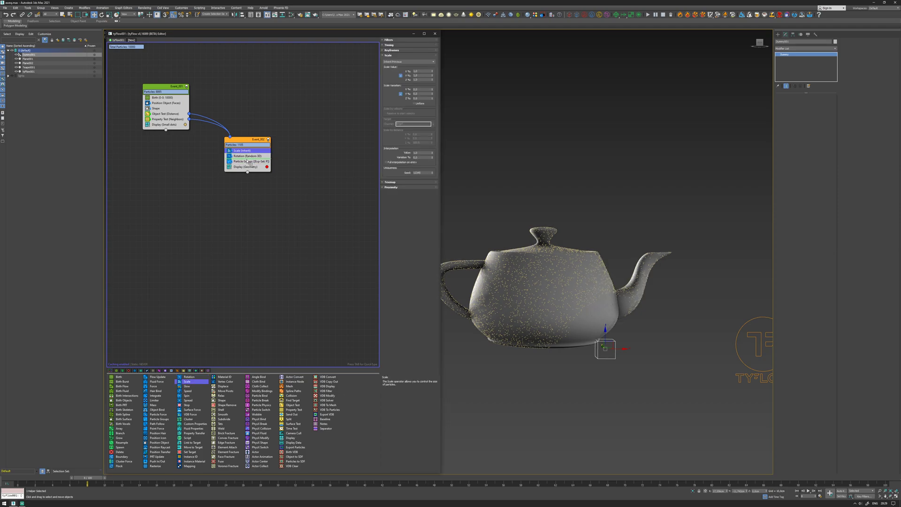
drag(248, 162, 249, 161)
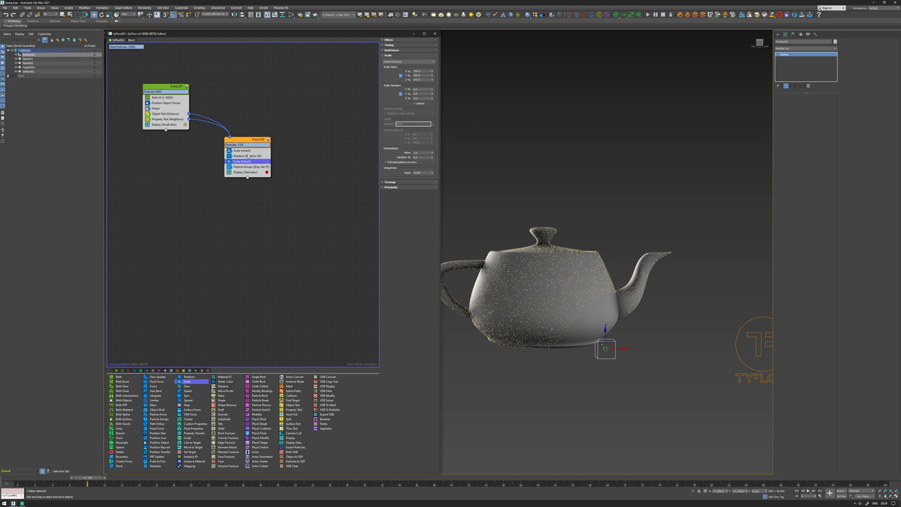
click(244, 151)
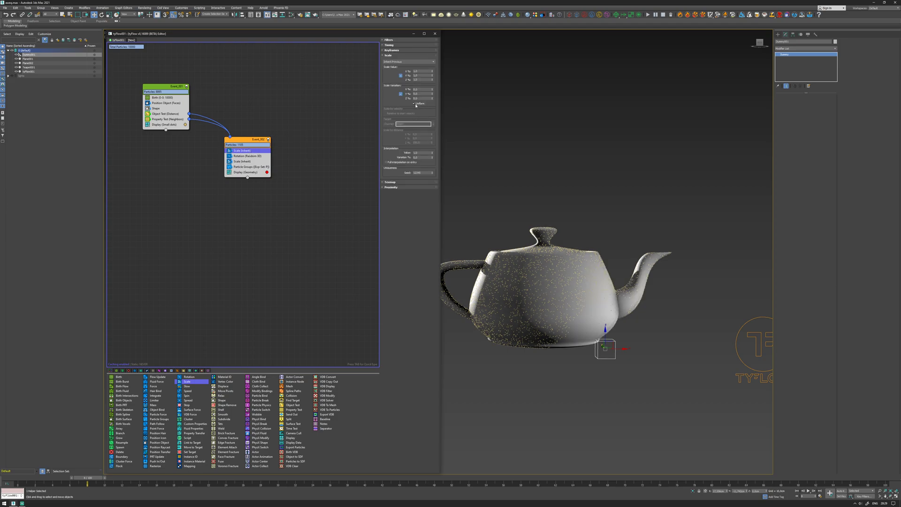
click(243, 162)
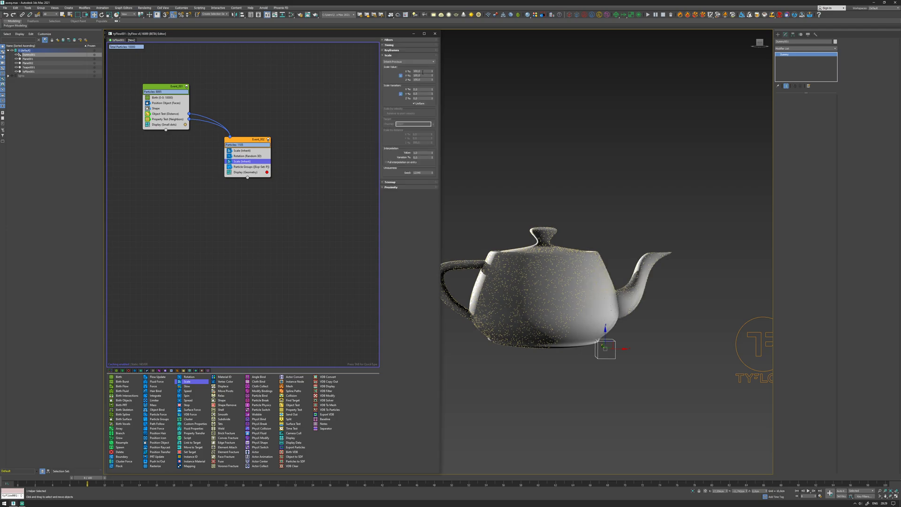
click(419, 62)
click(429, 84)
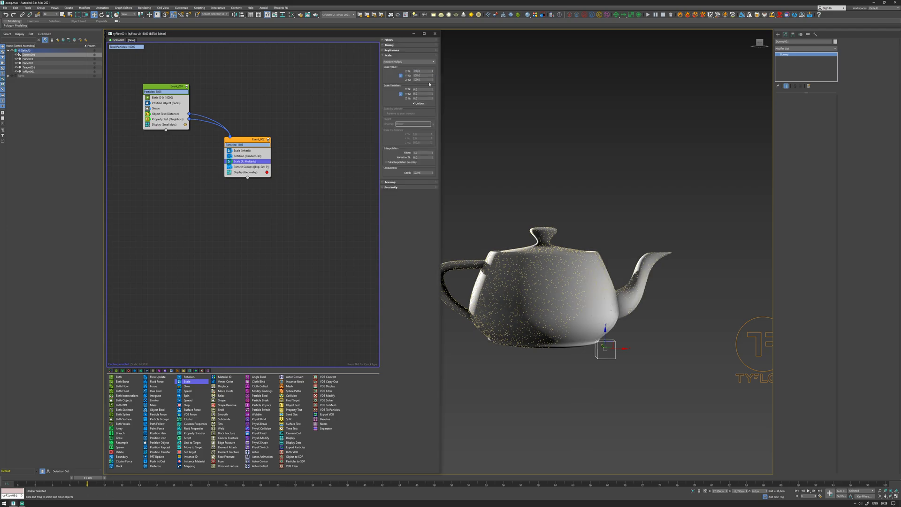
Adjust the Relative Multiply operator's scale percentages and scrub the timeline to check how the leaves grow
click(421, 71)
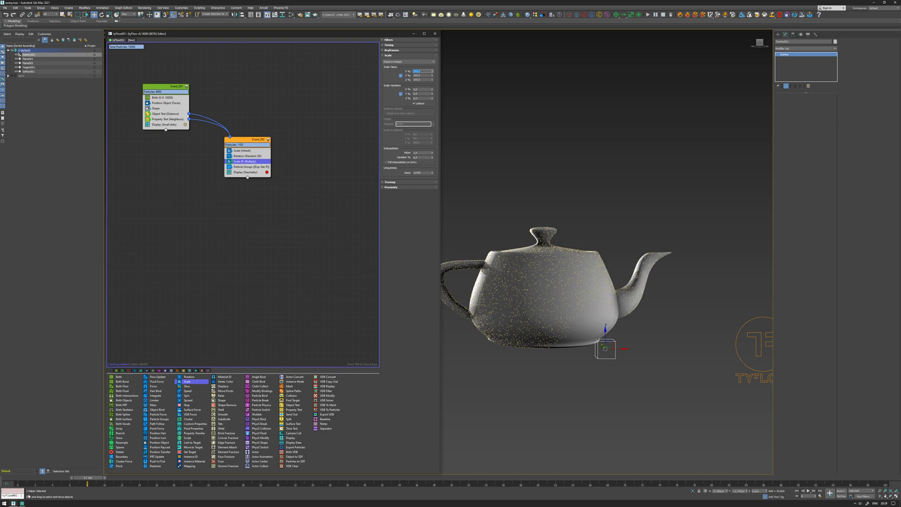
drag(21, 477, 528, 413)
click(419, 103)
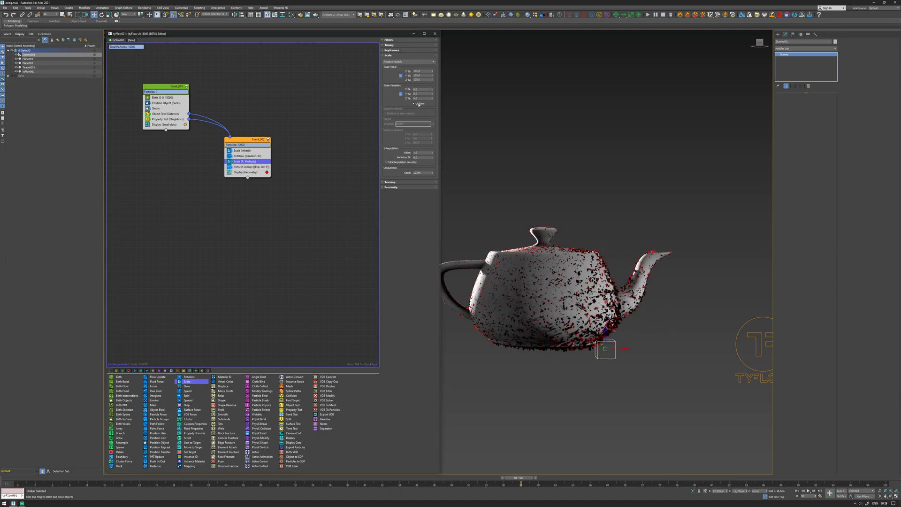
Toggle the Uniform variation option on the Relative Multiply operator and compare the leaf sizes across the timeline
drag(513, 481, 788, 478)
click(414, 104)
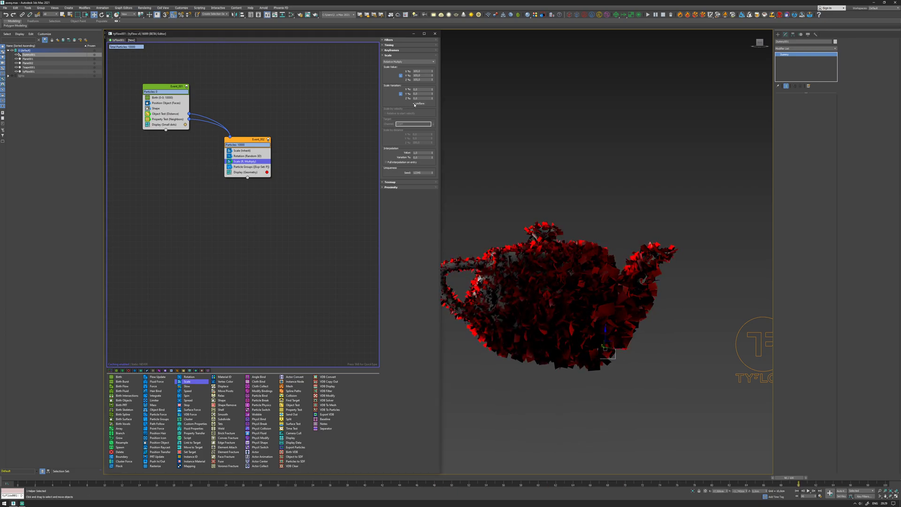
click(414, 104)
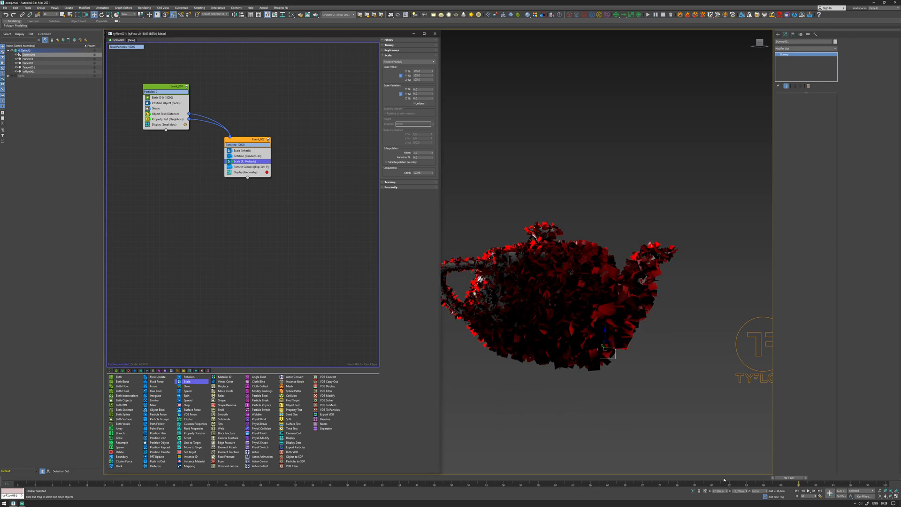
drag(788, 478, 659, 475)
key(w)
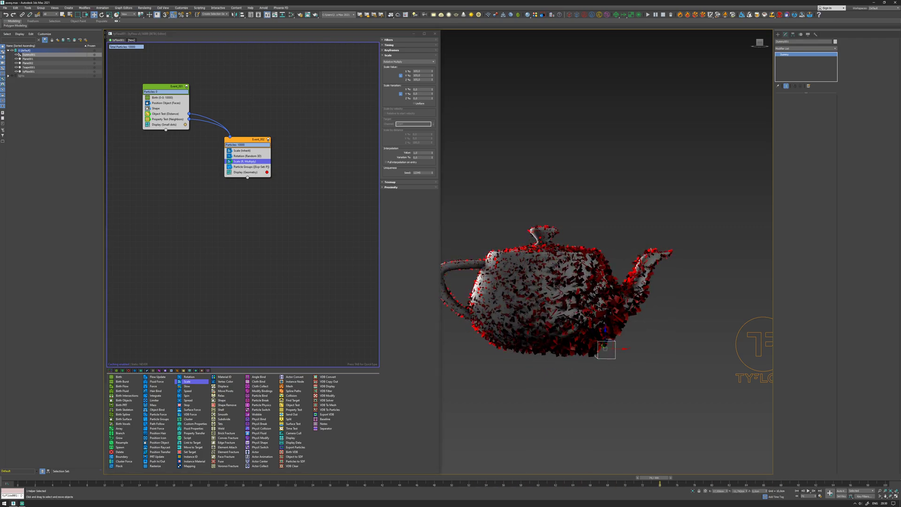
Review the second event's first Scale operator and the size settings of the Shape operator in the first event
click(245, 151)
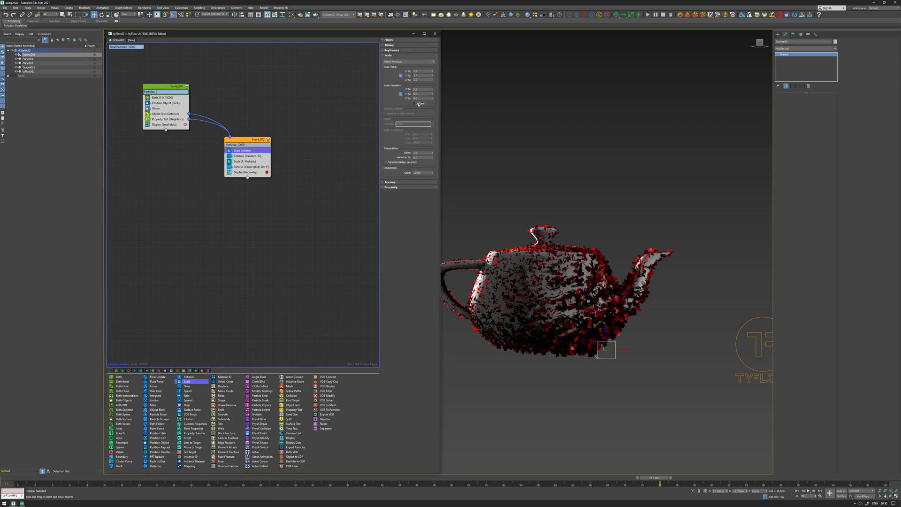
click(163, 108)
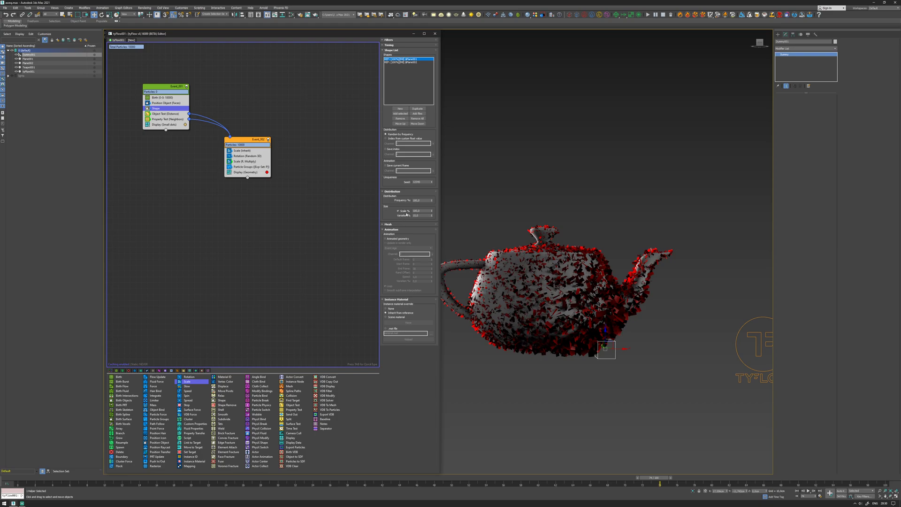
click(397, 211)
Set the Relative Multiply operator's X, Y and Z scale to 110% and check the growth over the early frames
click(244, 161)
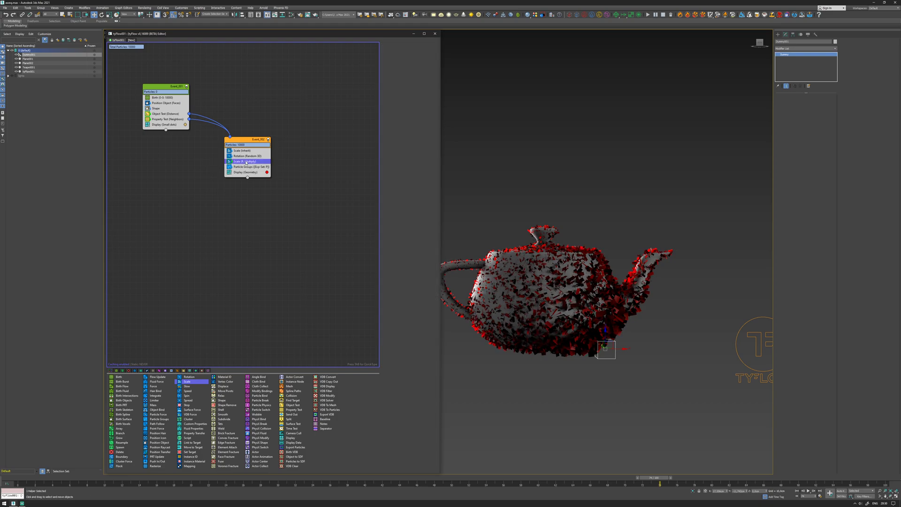
double_click(416, 71)
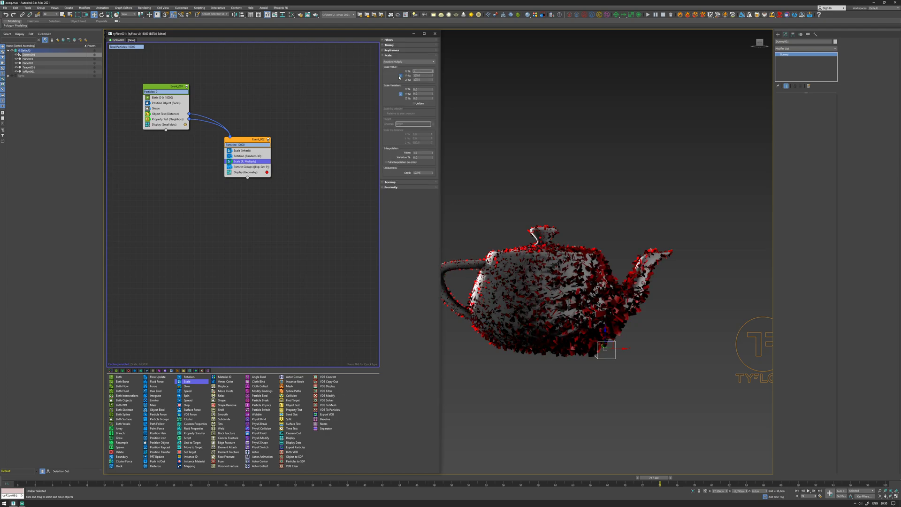
text(10)
text(50)
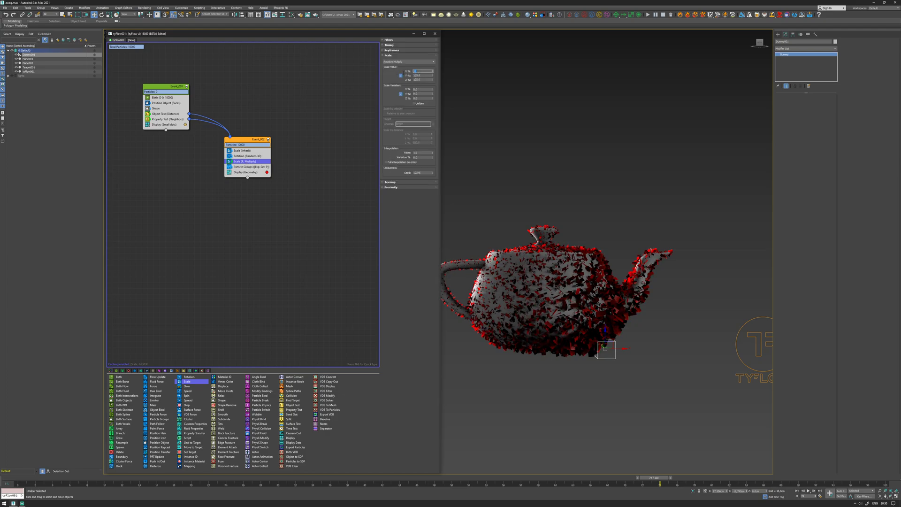
text(110)
key(Return)
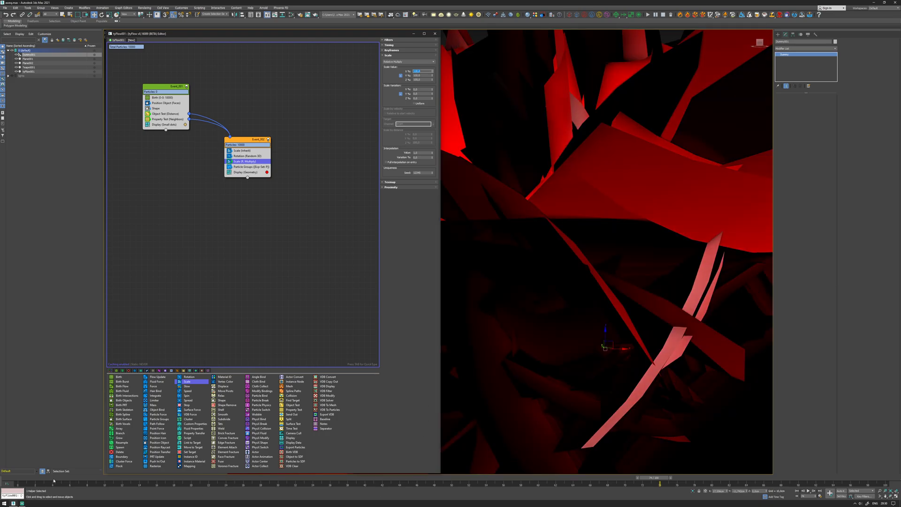
click(53, 479)
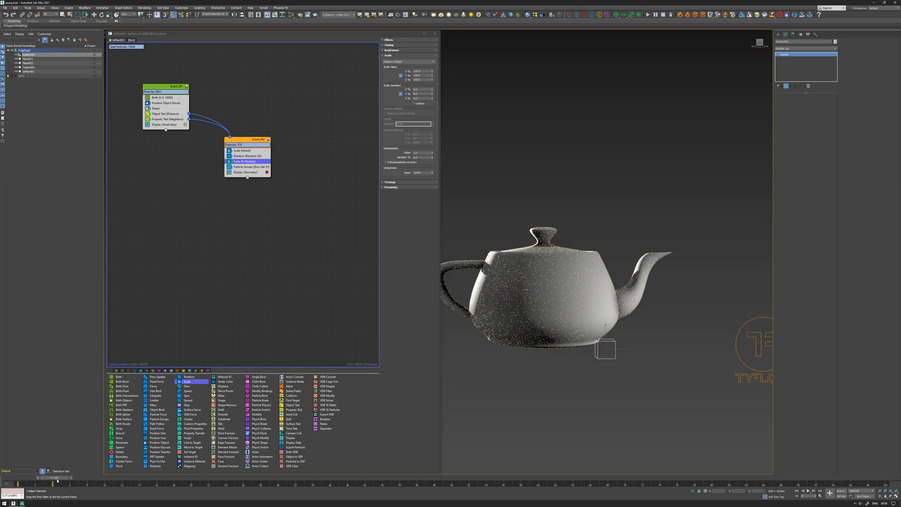
drag(57, 481, 243, 483)
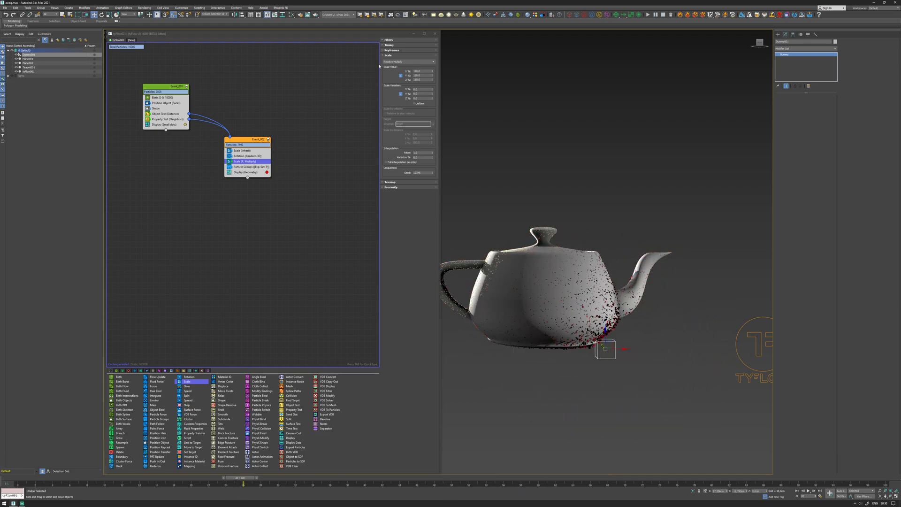
Add a particle filter to the Relative Multiply operator for Scale Magnitude less than 1 and check the growth over the timeline
click(389, 39)
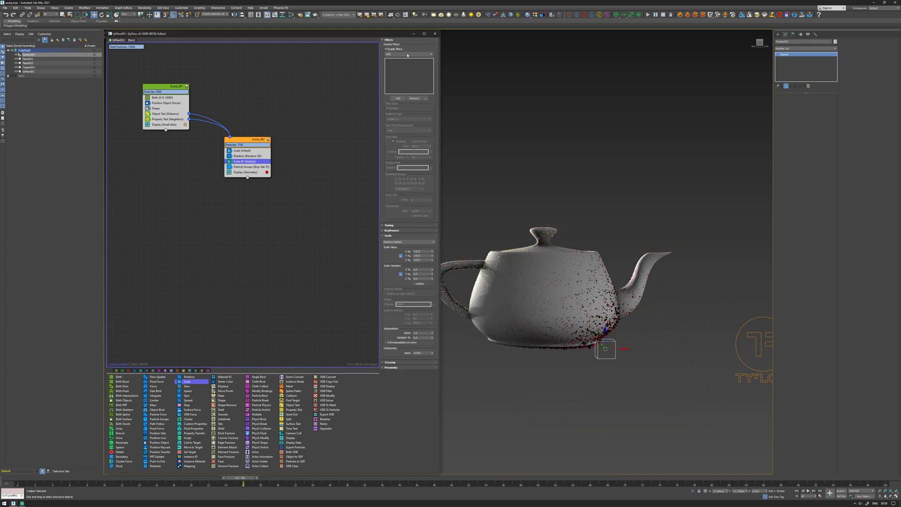
click(398, 98)
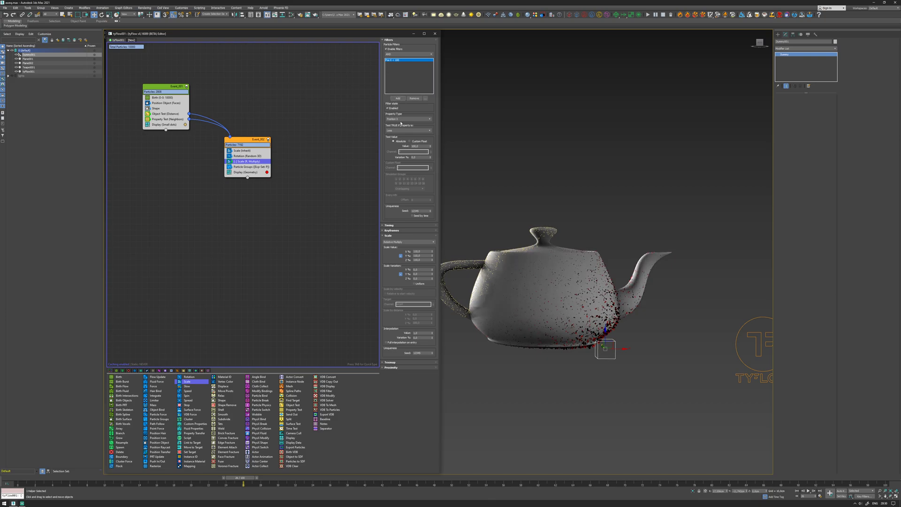
click(401, 119)
click(398, 168)
click(402, 131)
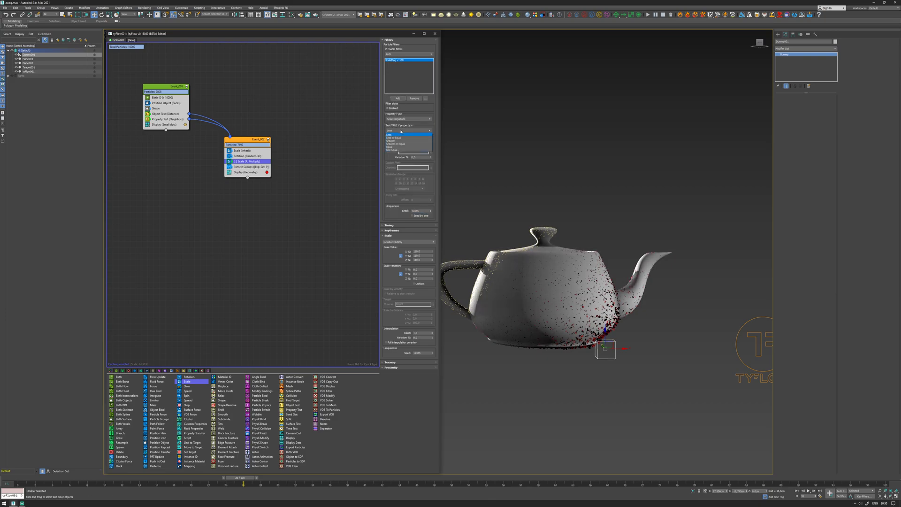
click(401, 131)
double_click(420, 146)
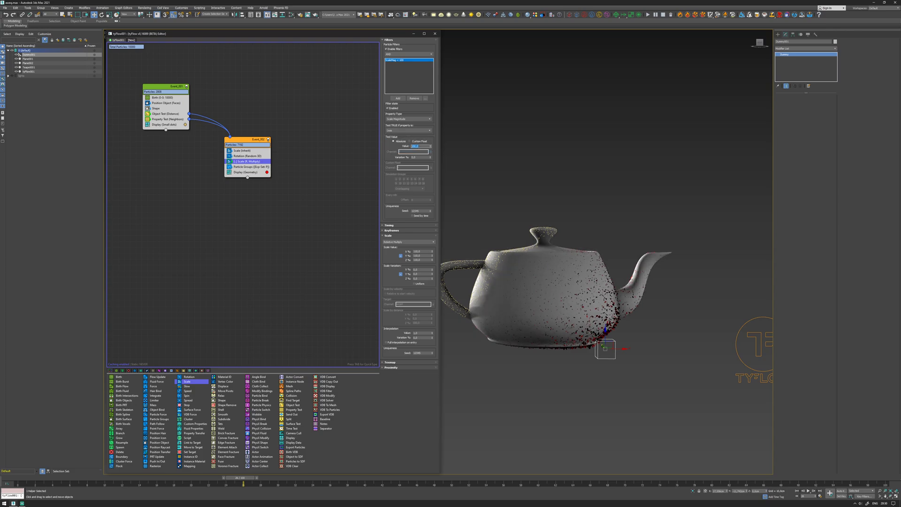
text(1)
key(Return)
drag(36, 482, 481, 474)
Lower the Scale Magnitude filter's test value to 0.8 and check the leaf growth over the timeline
drag(419, 147, 398, 154)
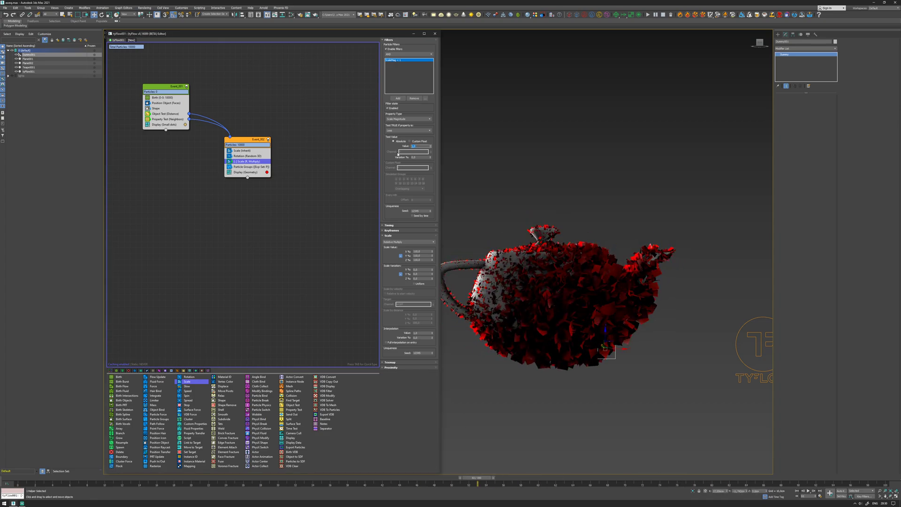
text(0,8)
key(Return)
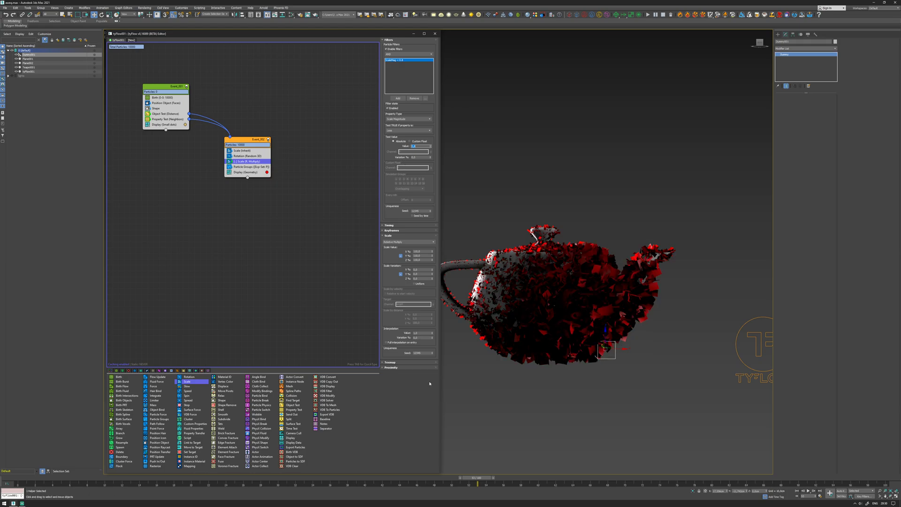
mouse_move(479, 478)
mouse_down()
mouse_move(19, 481)
mouse_move(609, 463)
mouse_move(476, 469)
mouse_up()
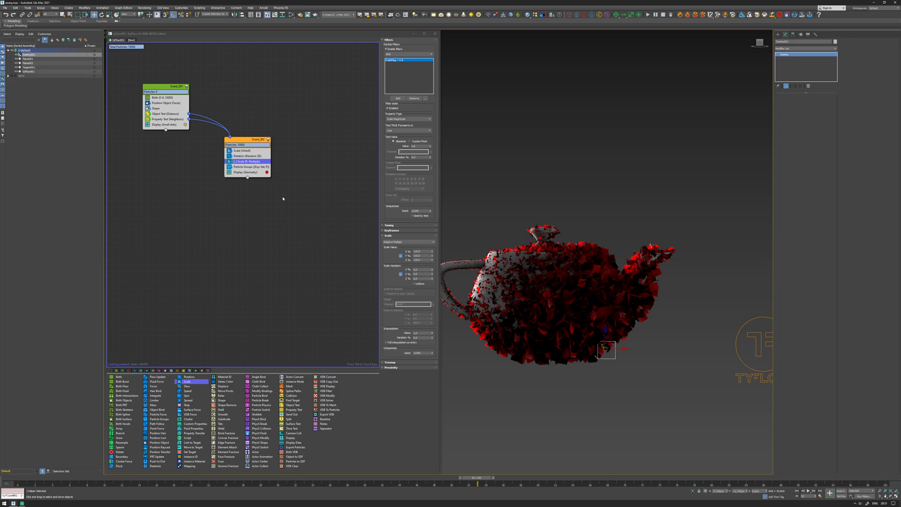
Add a Mesh operator above Display in the second event and set its mesh type to Render Instances
drag(288, 386, 240, 170)
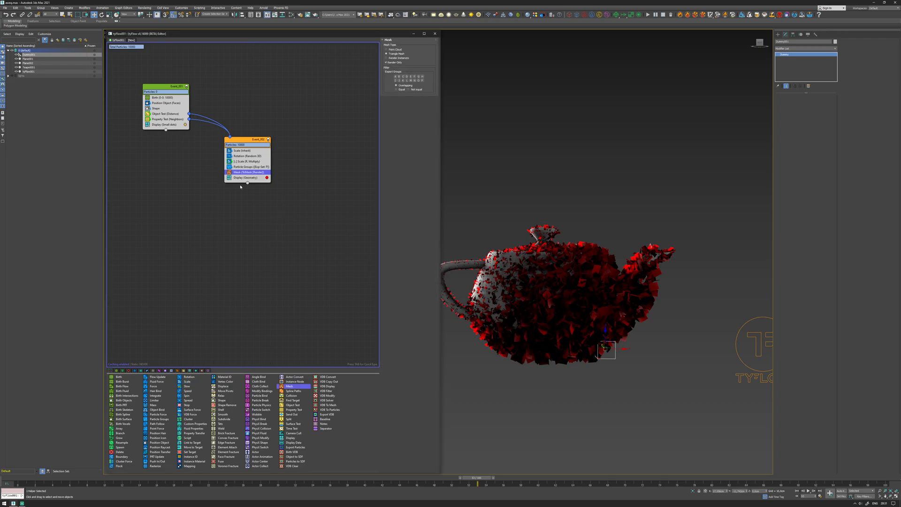
click(393, 57)
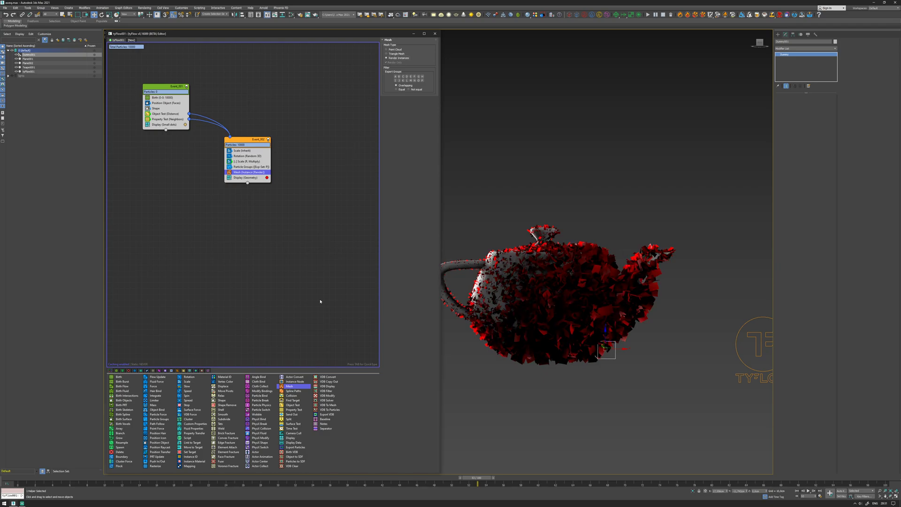
Run a V-Ray test render of the leaf-covered teapot from a slightly later frame and close the frame buffer
mouse_move(487, 488)
mouse_down()
mouse_move(477, 477)
mouse_move(139, 478)
mouse_move(586, 476)
mouse_move(499, 476)
mouse_up()
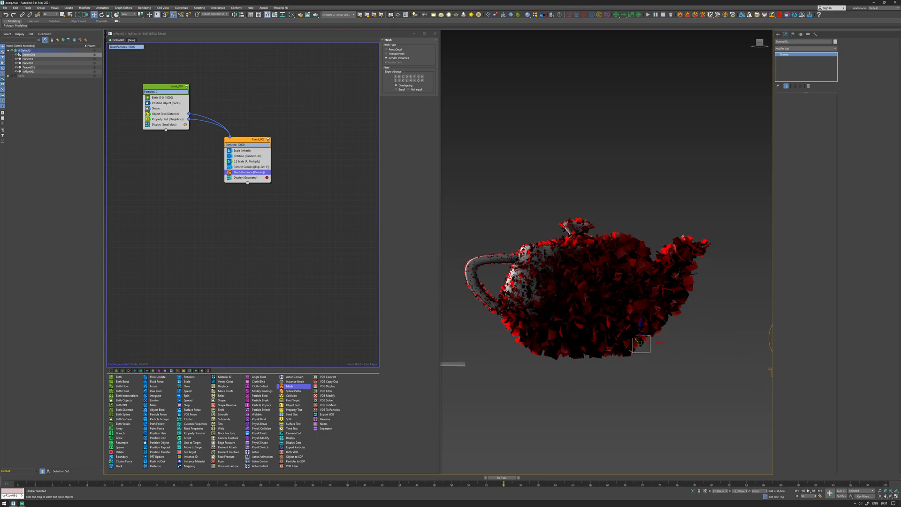
click(390, 15)
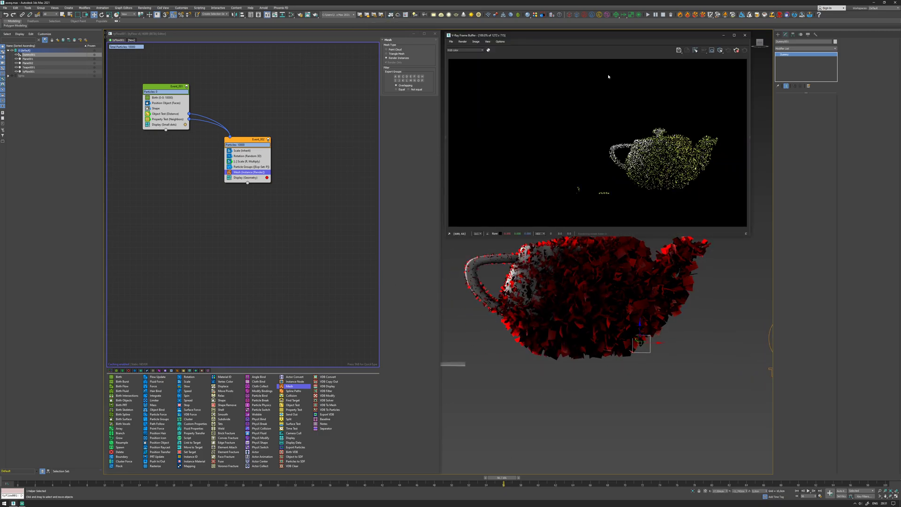
middle_drag(671, 358, 624, 357)
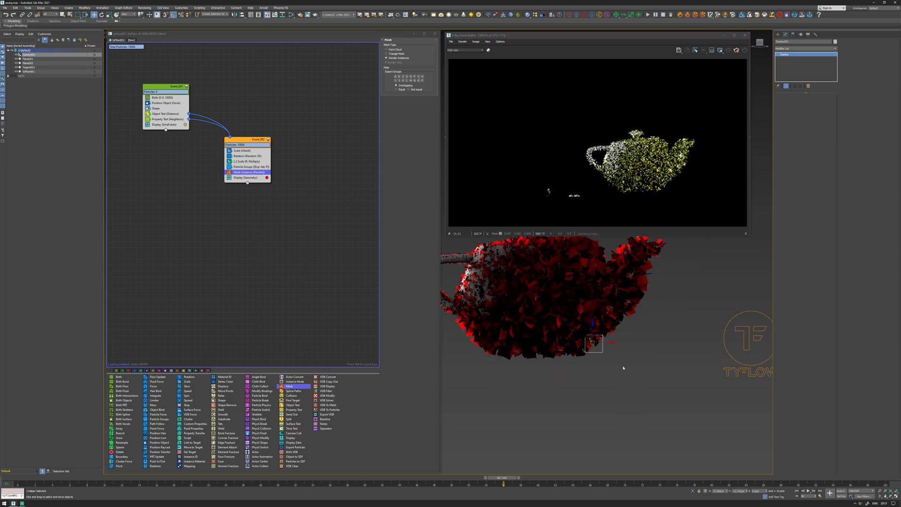
click(744, 36)
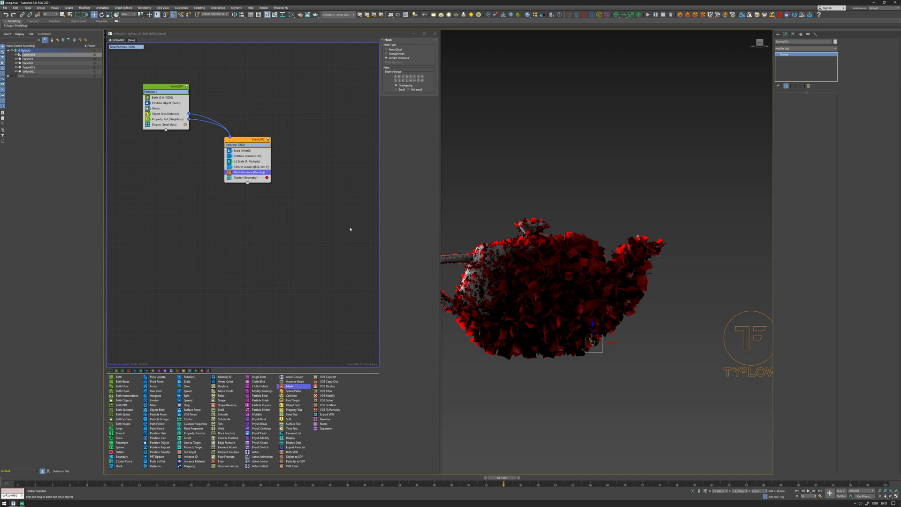
drag(260, 140, 262, 134)
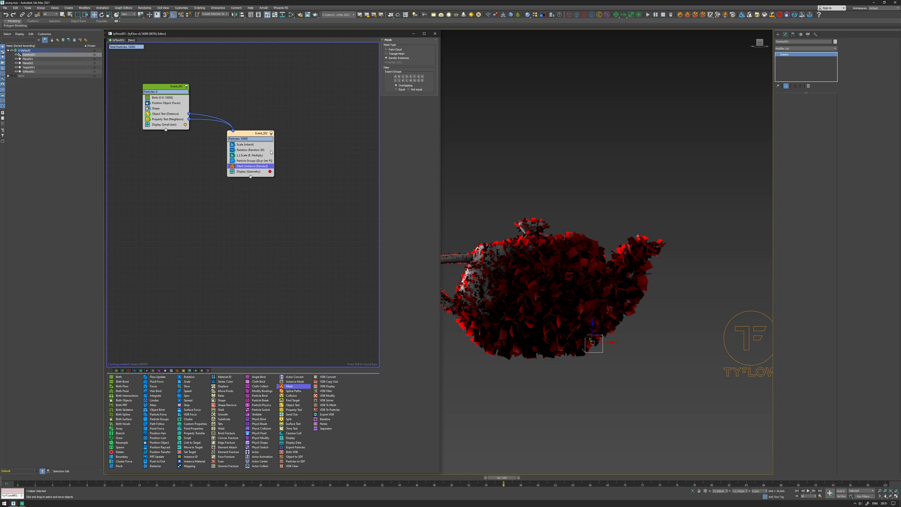